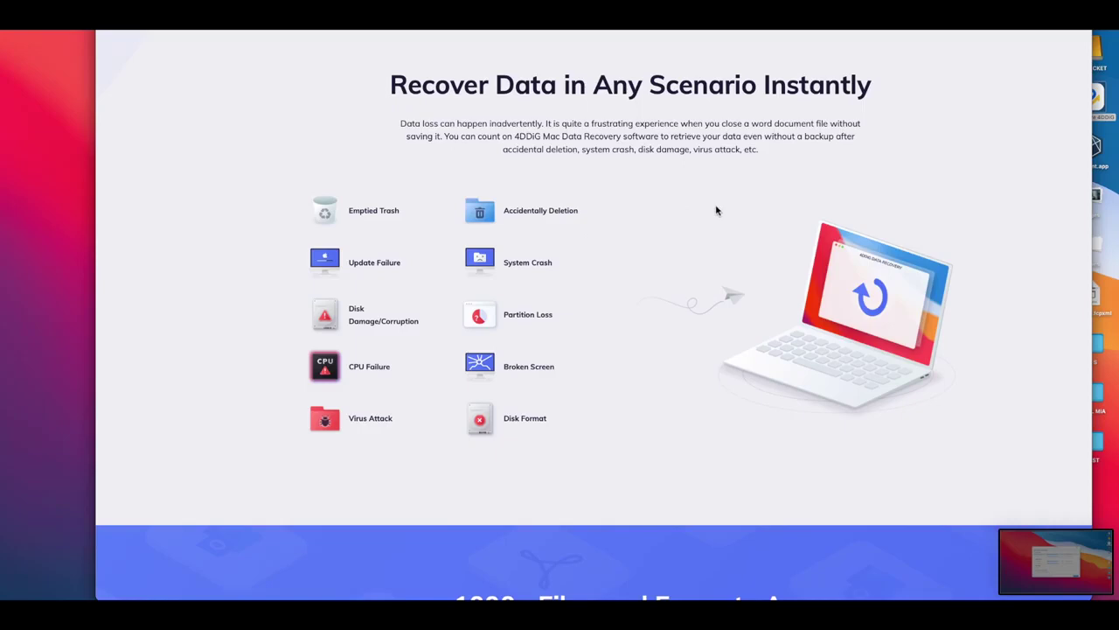
- Review the 4DDiG Mac Data Recovery product page, from the feature overview to the recoverable data-loss scenarios
scroll(716, 210, up, 10)
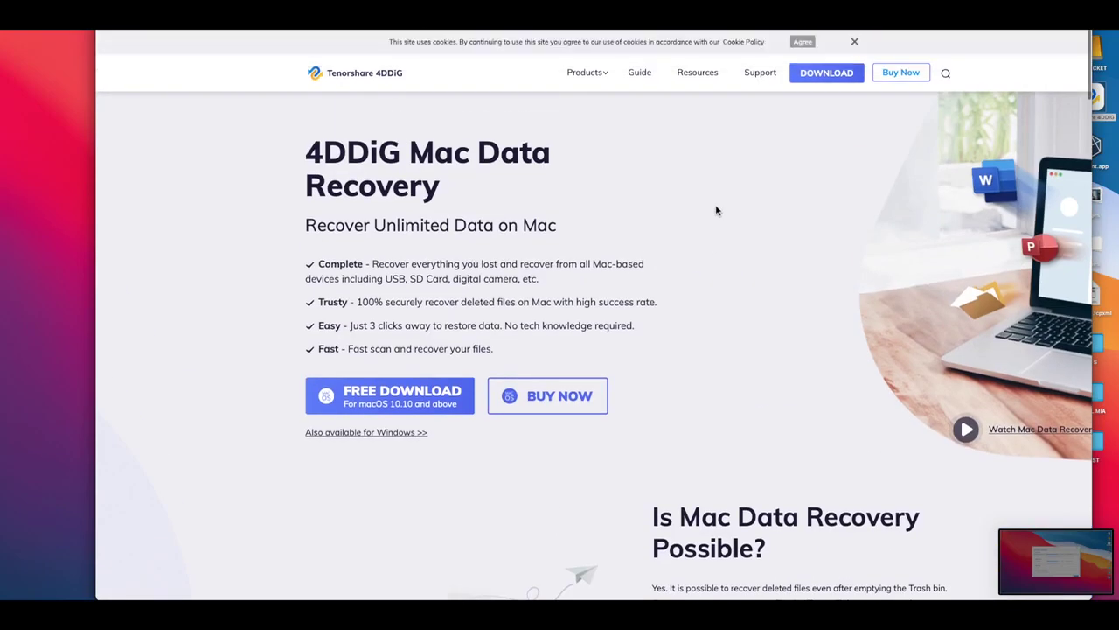
scroll(358, 75, up, 3)
scroll(357, 72, down, 5)
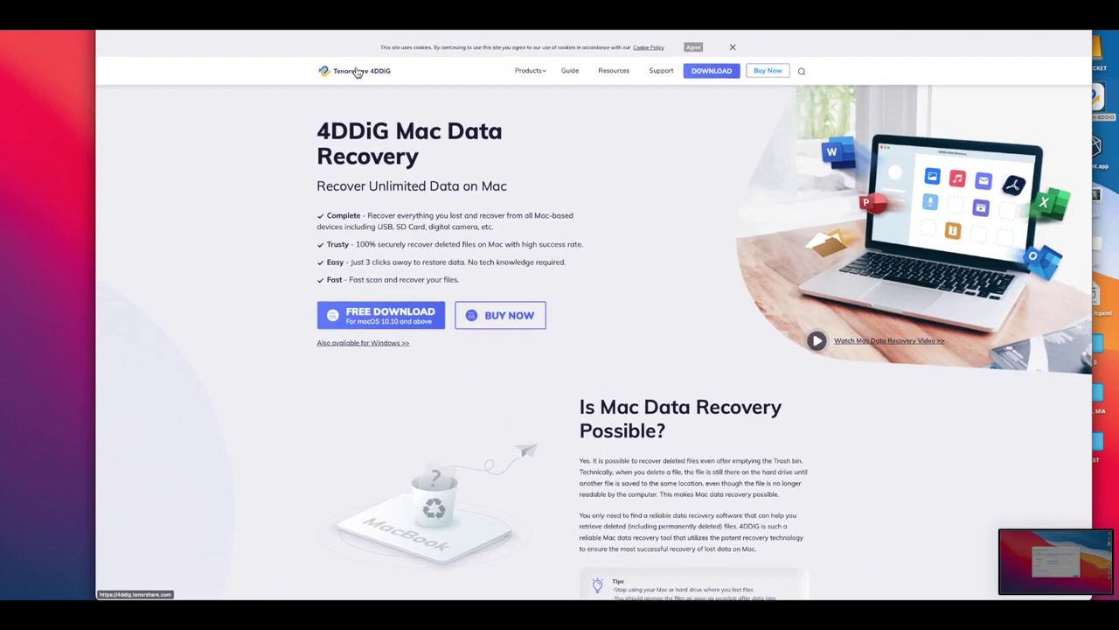
scroll(357, 72, up, 5)
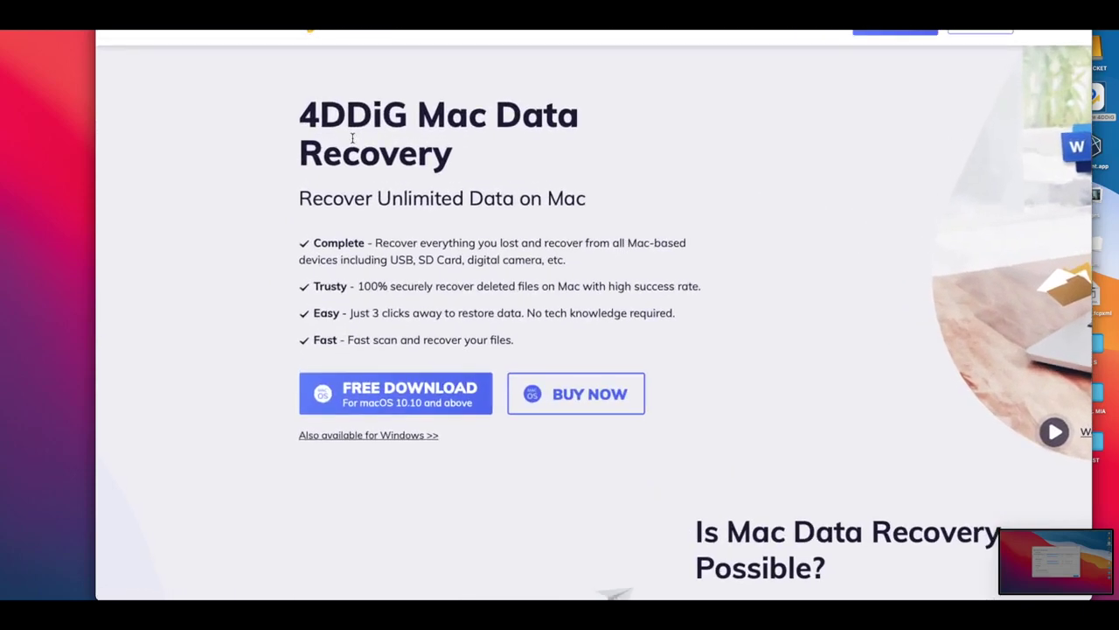
scroll(352, 137, down, 2)
scroll(522, 268, down, 5)
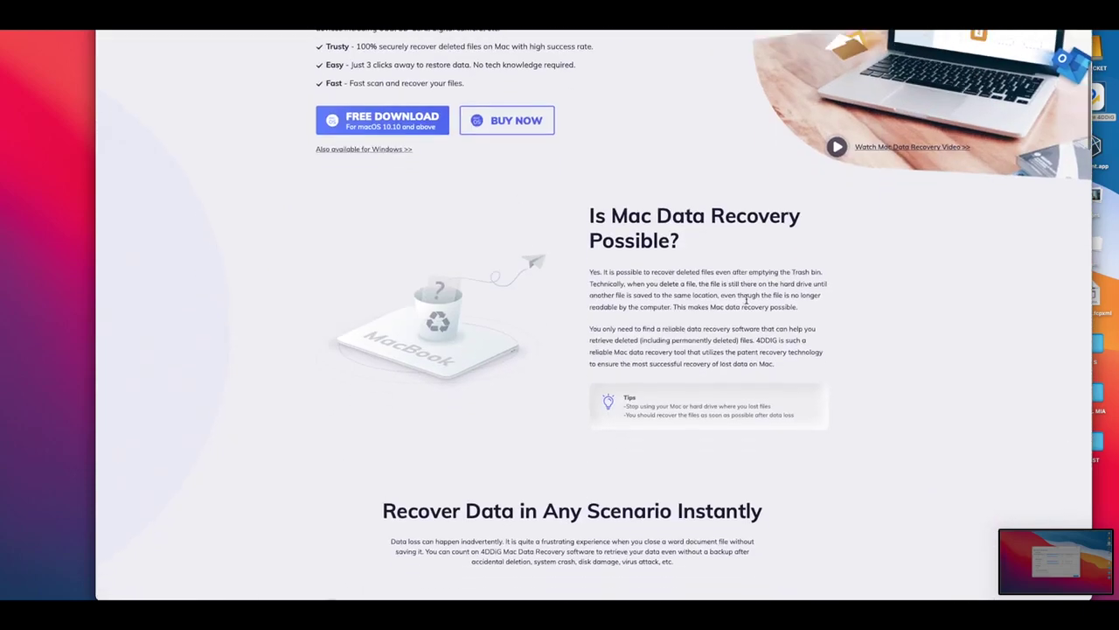
scroll(746, 300, down, 4)
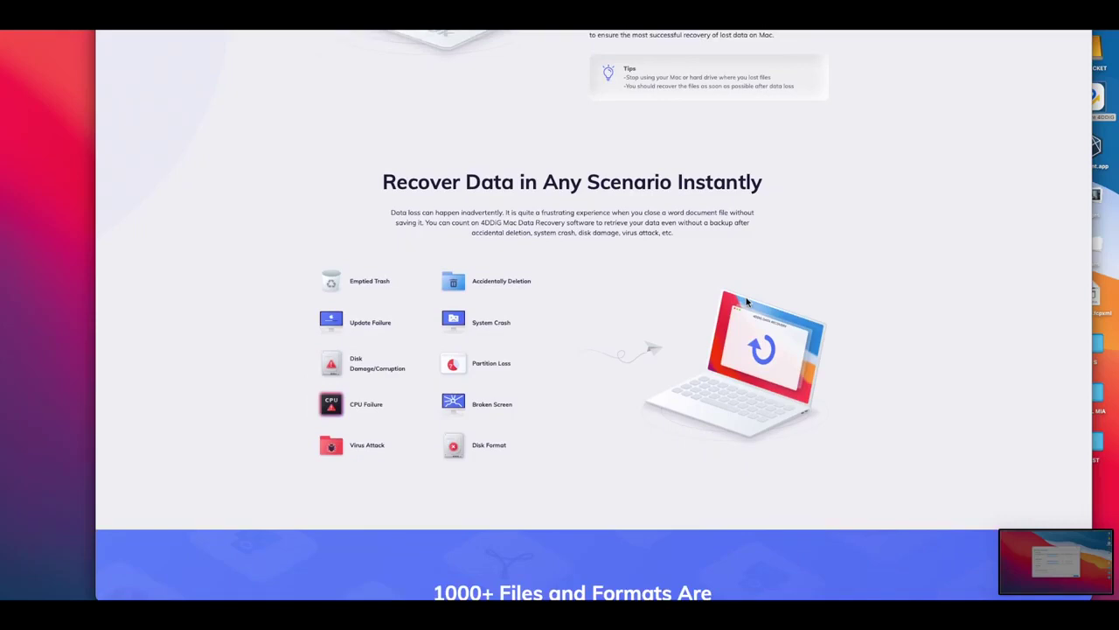
scroll(746, 300, up, 6)
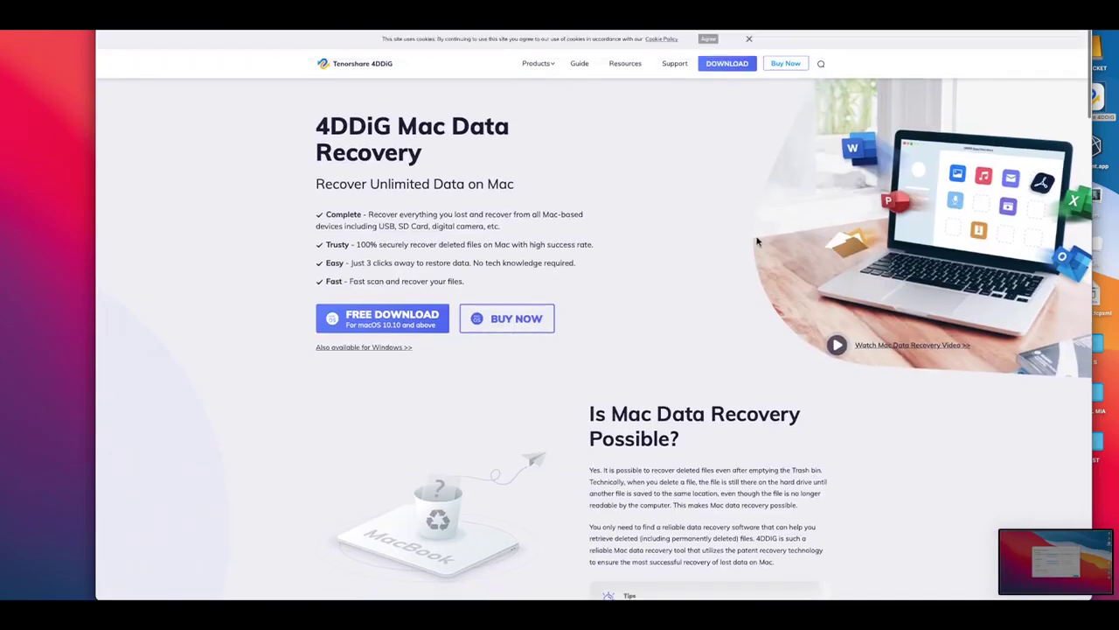
scroll(664, 200, down, 5)
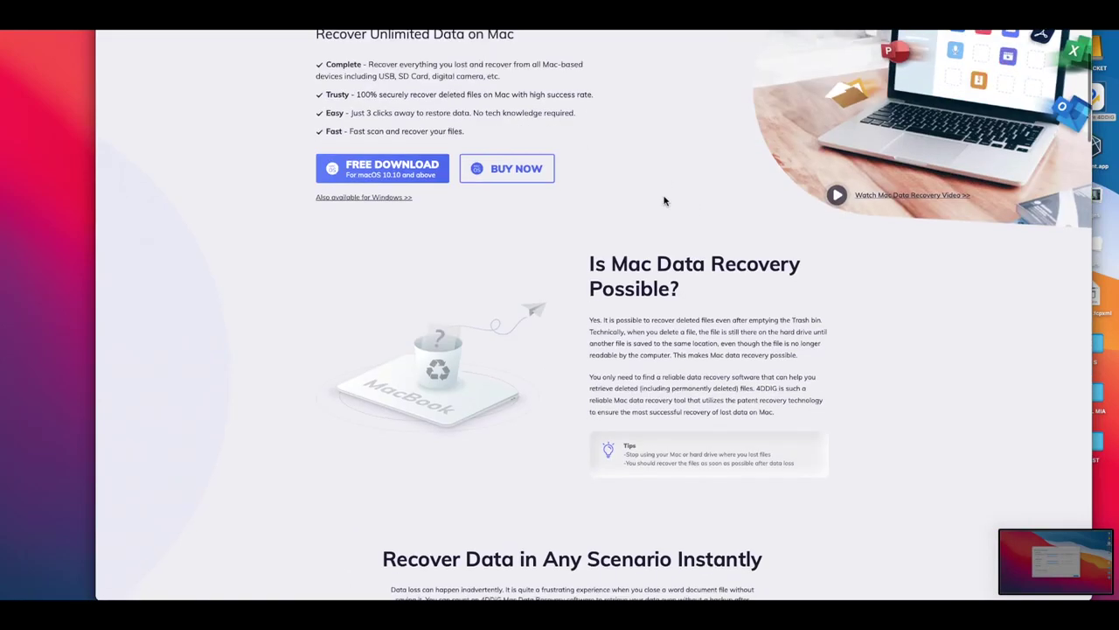
scroll(587, 305, down, 2)
scroll(587, 306, up, 3)
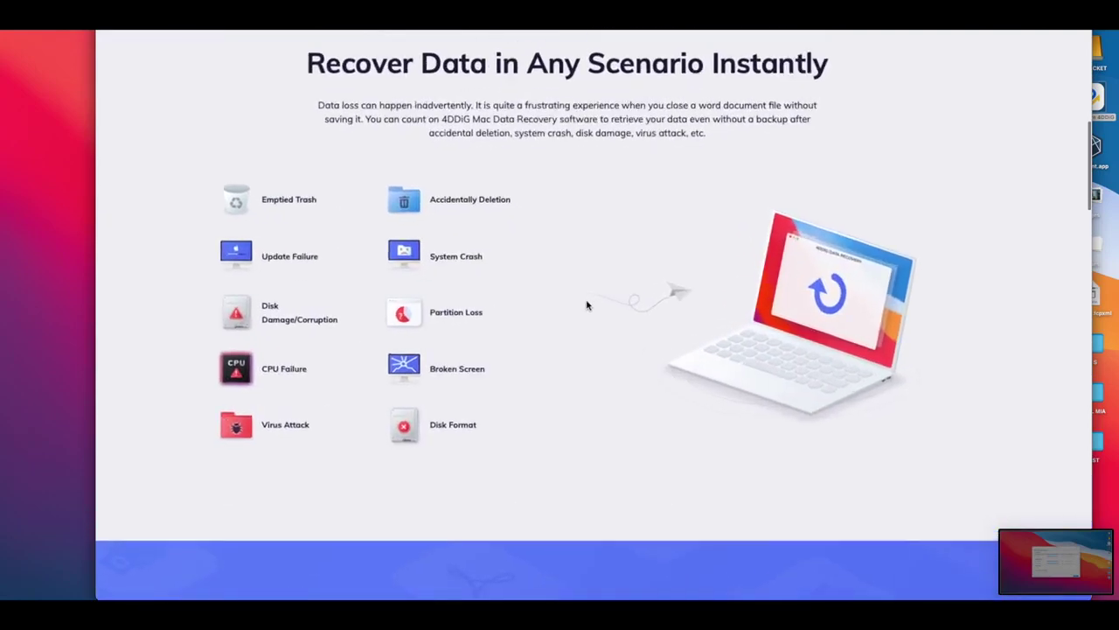
scroll(586, 306, up, 1)
scroll(586, 305, left, 3)
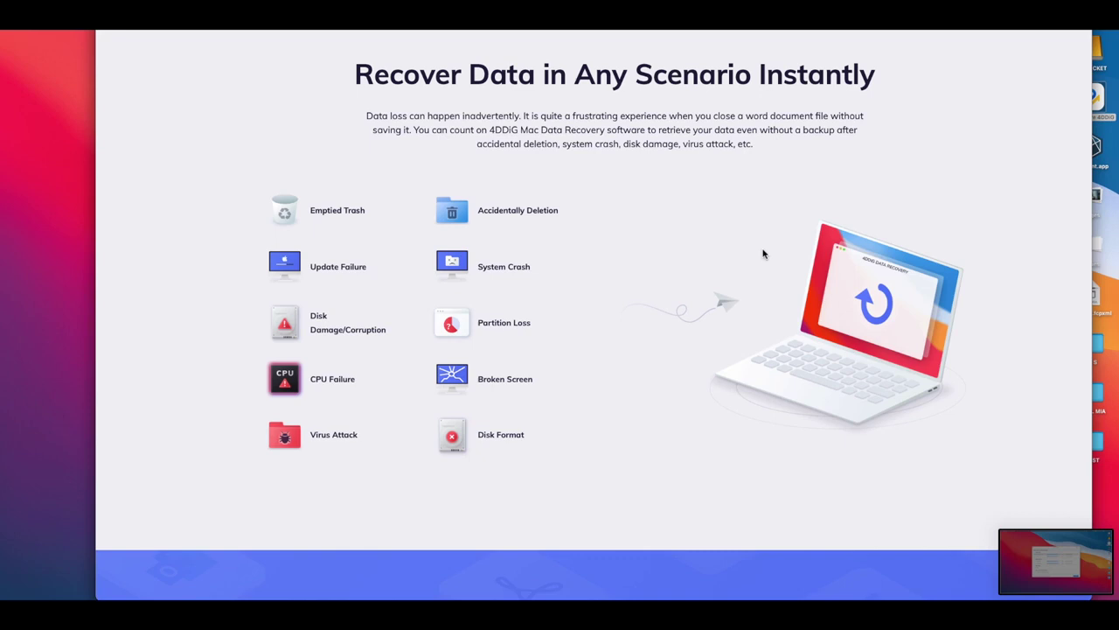
mouse_move(795, 598)
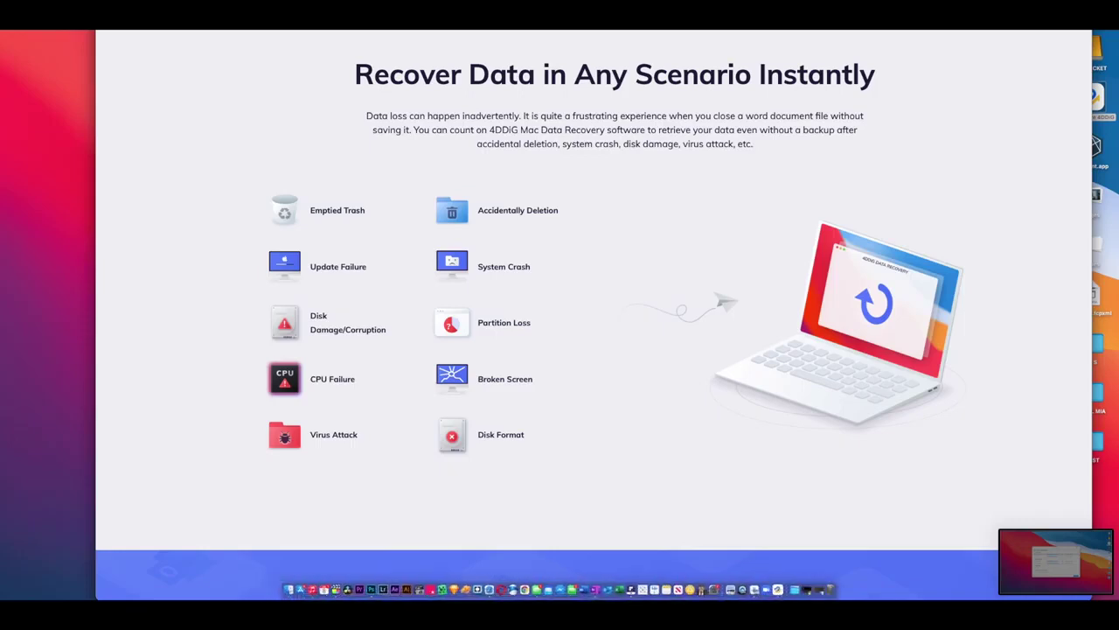
right_click(831, 589)
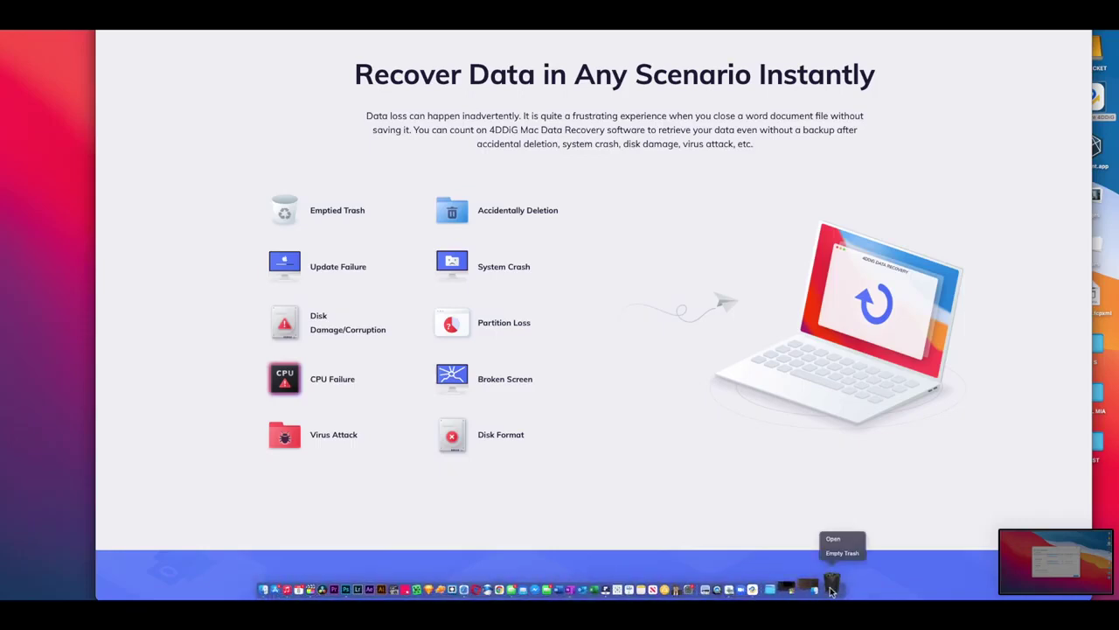
click(711, 417)
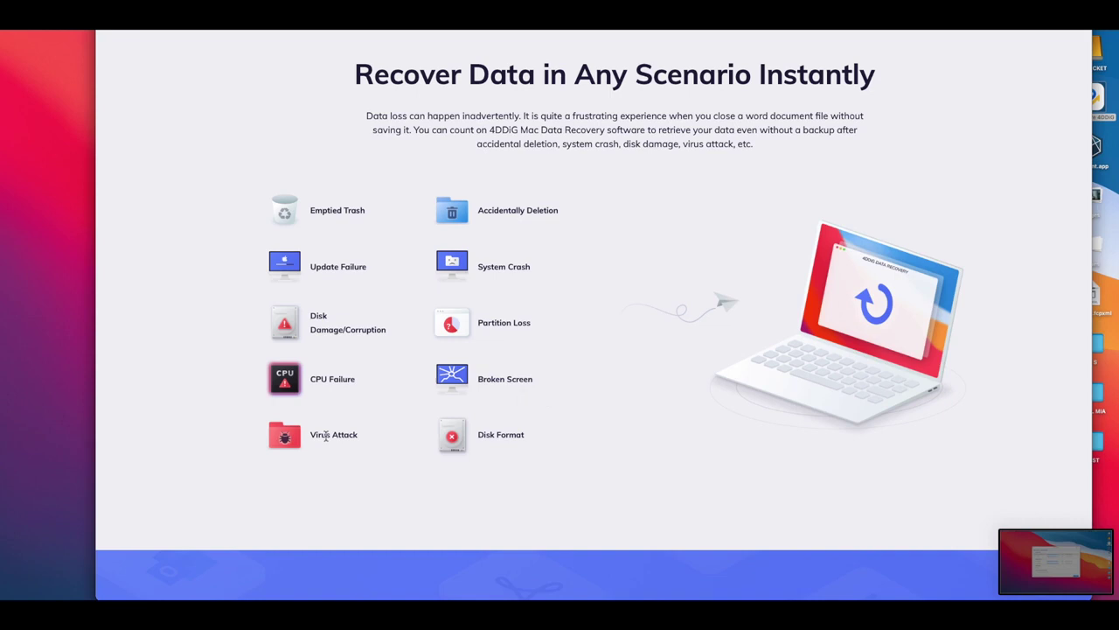
- Examine the product page's section on the file types and formats supported for recovery
scroll(724, 366, down, 3)
scroll(724, 365, down, 8)
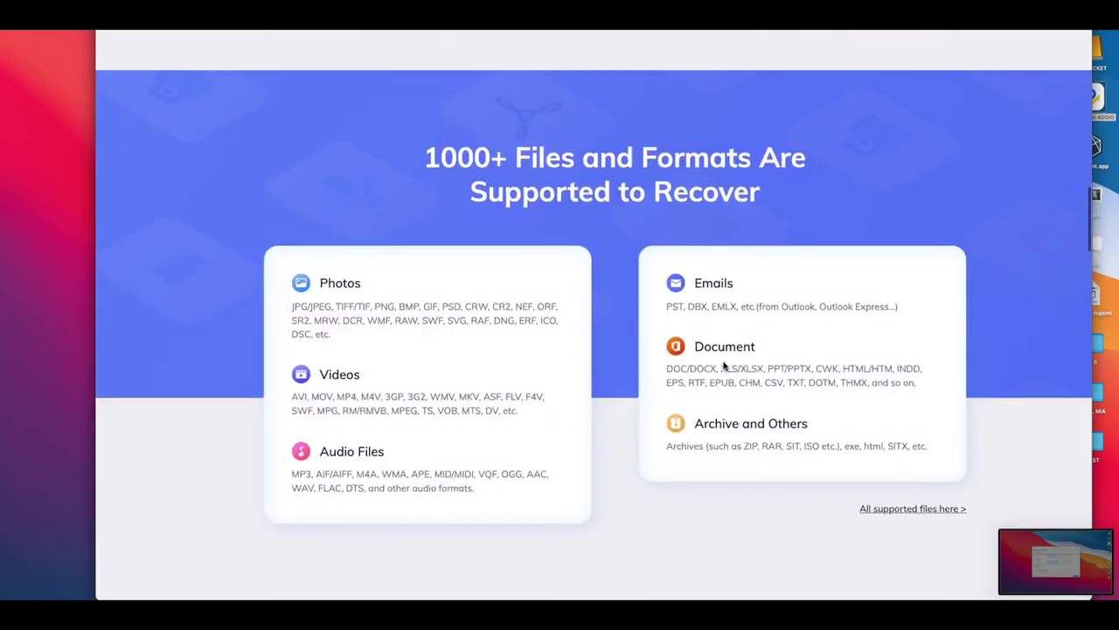
- Switch to Tenorshare 4DDiG and start a data recovery scan of the external drive ION ROCKET
mouse_move(581, 584)
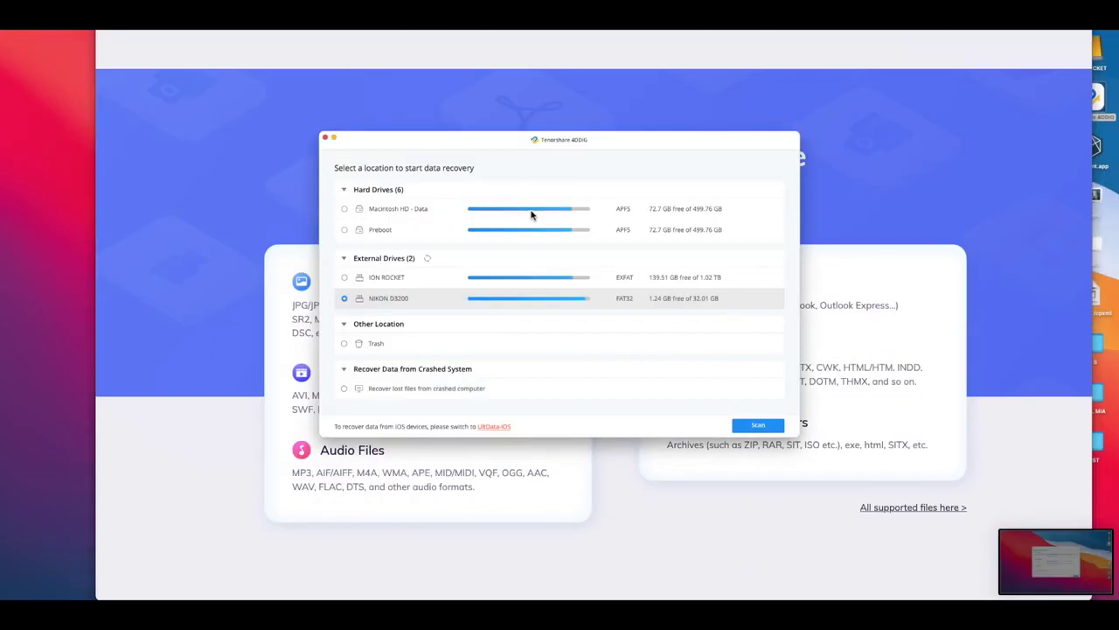
drag(519, 142, 539, 154)
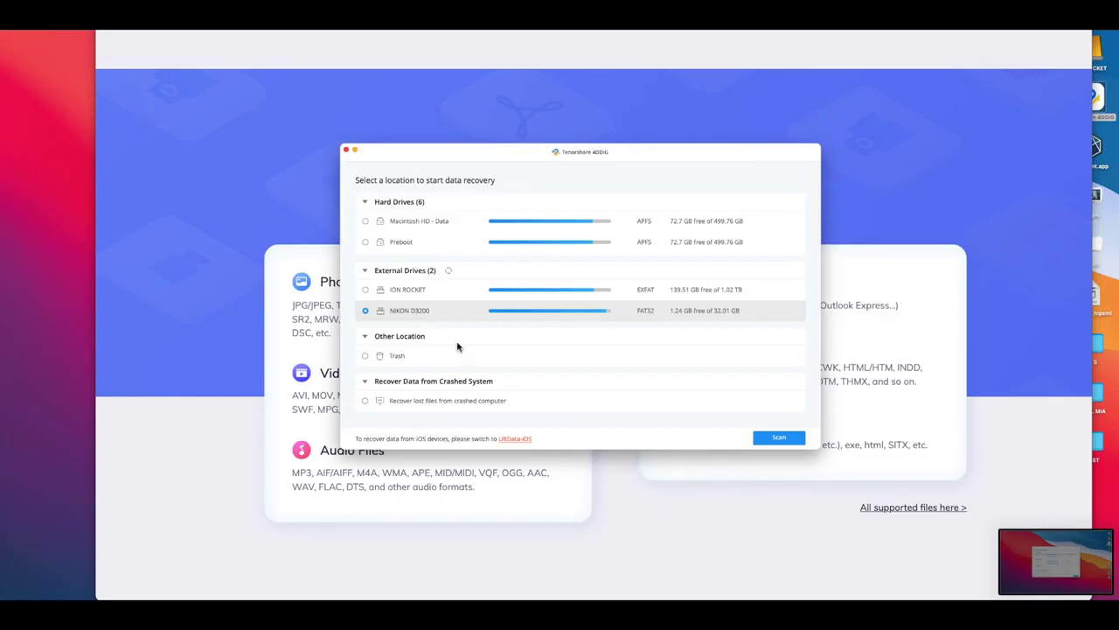
click(391, 359)
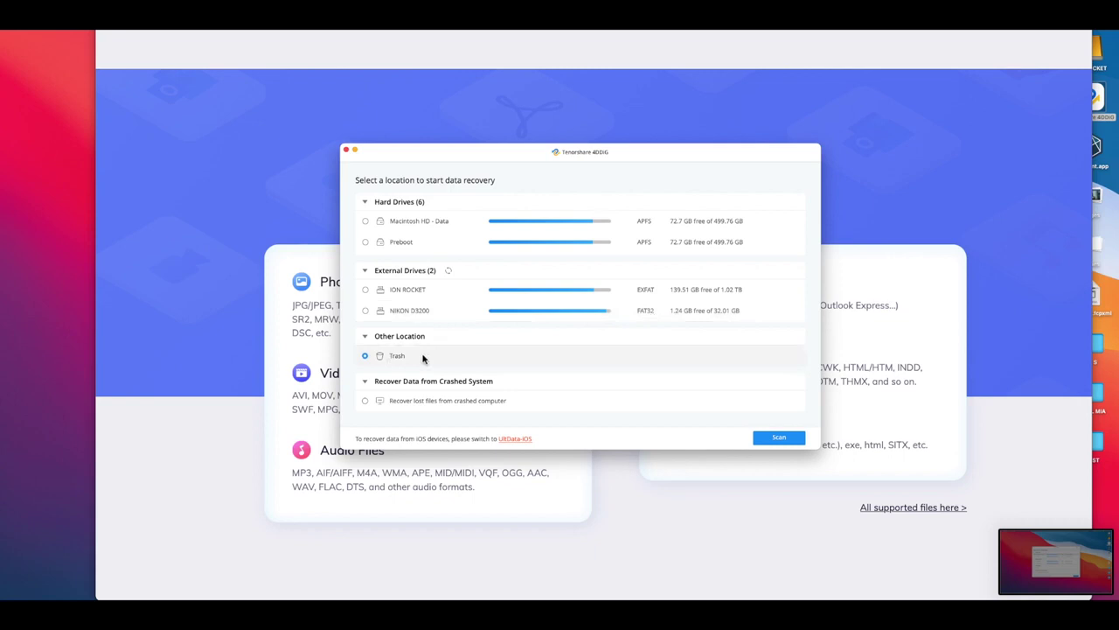
click(463, 400)
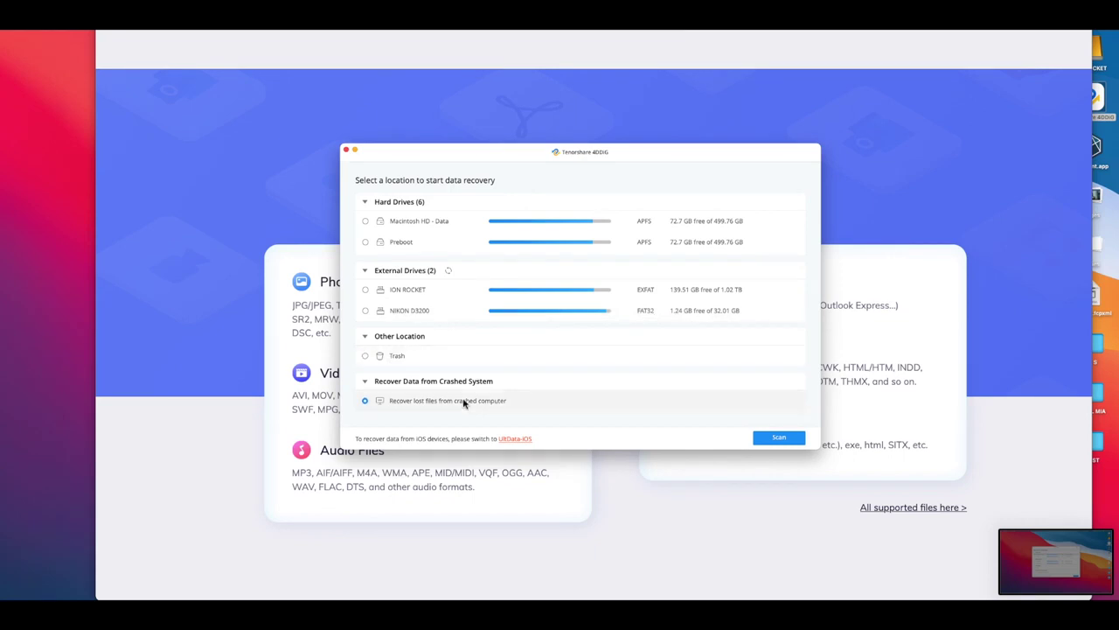
click(467, 362)
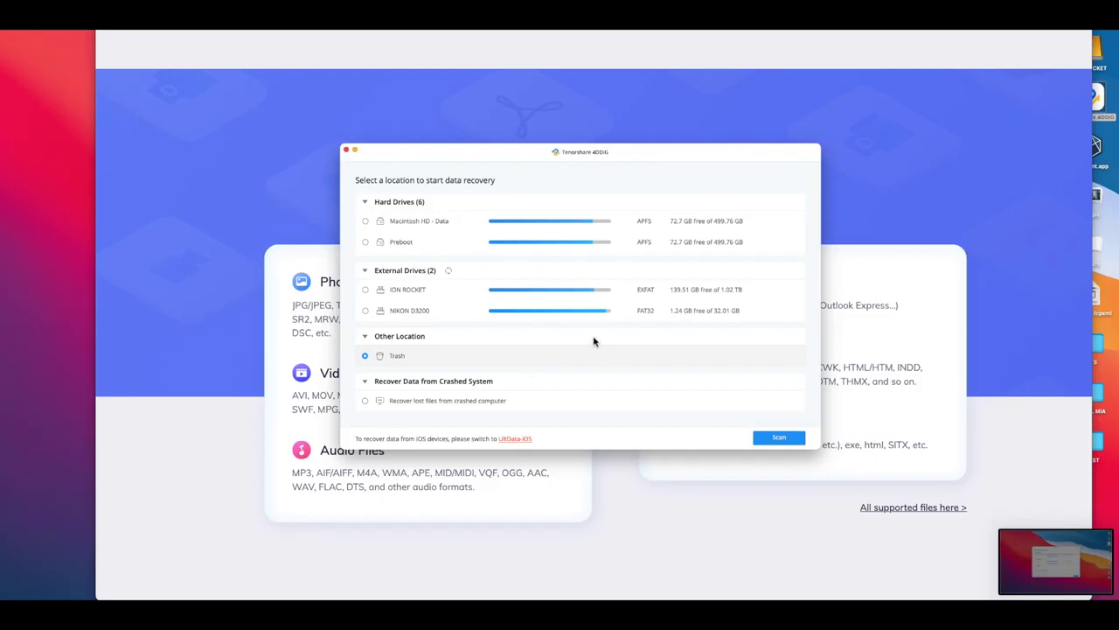
click(567, 298)
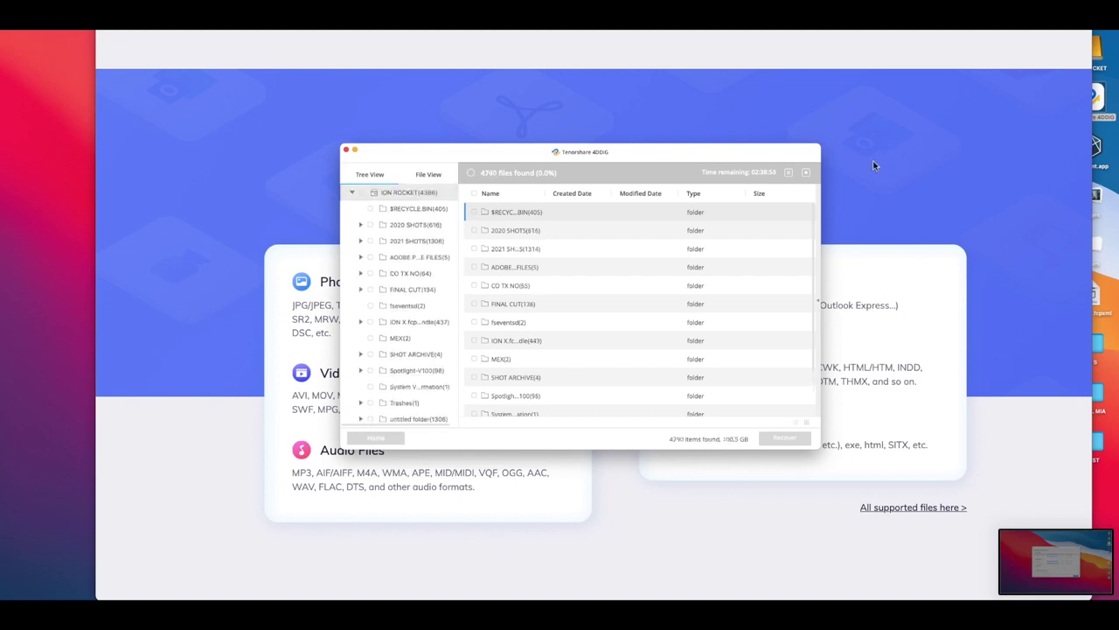
- Hide the recovery window while the scan runs, and pause the scan after returning to it
key(super+h)
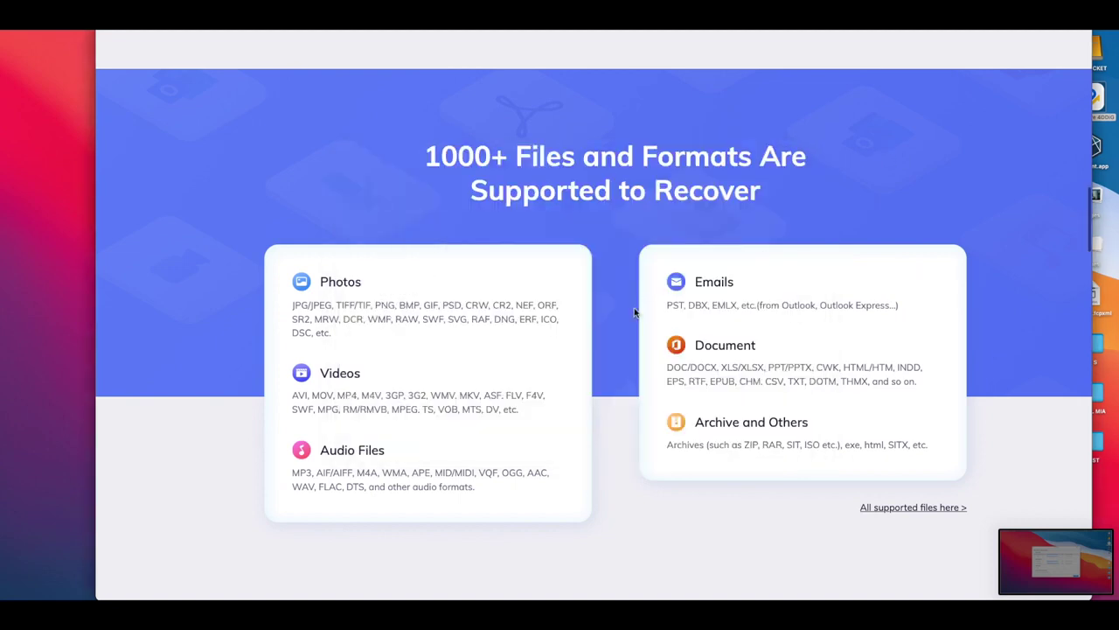
scroll(635, 312, up, 2)
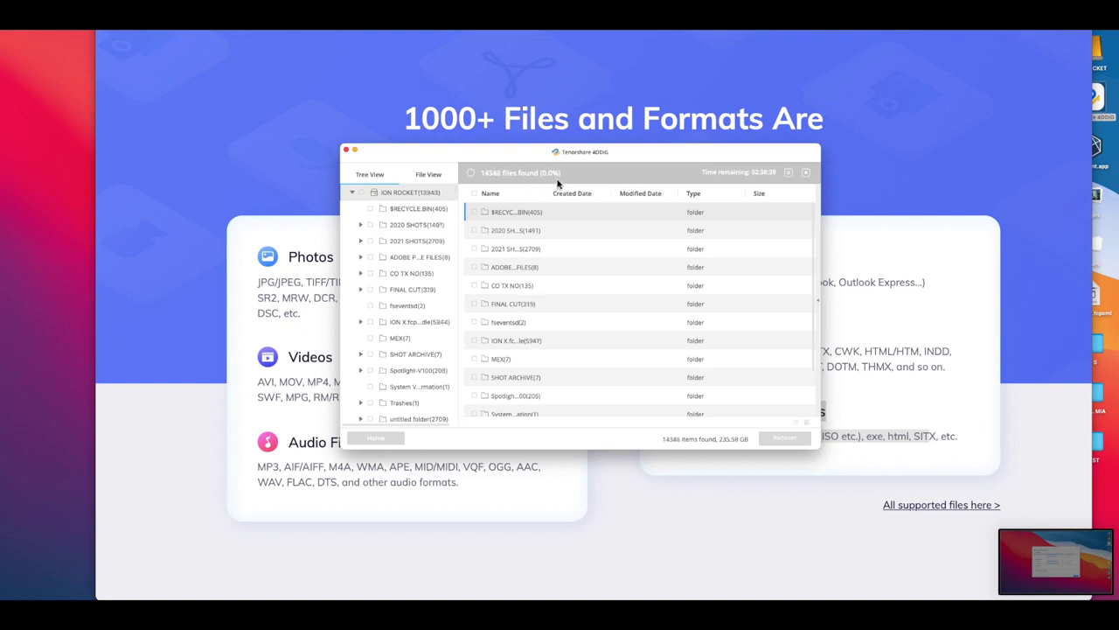
click(787, 175)
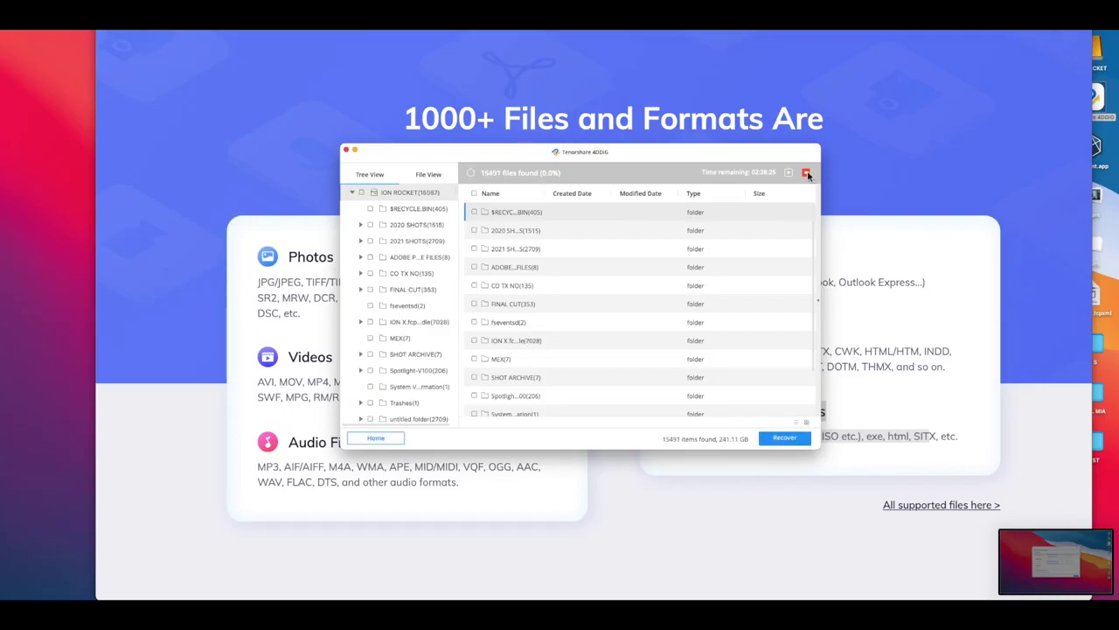
- Look through the folders found on ION ROCKET in Tree View, with a brief comparison to File View
click(584, 251)
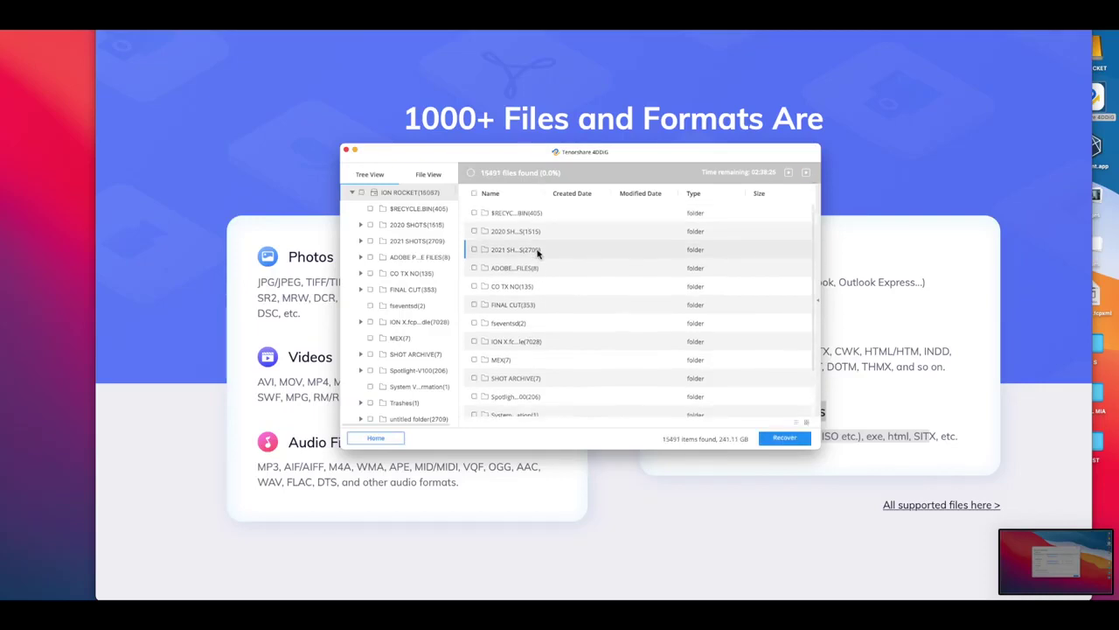
click(427, 175)
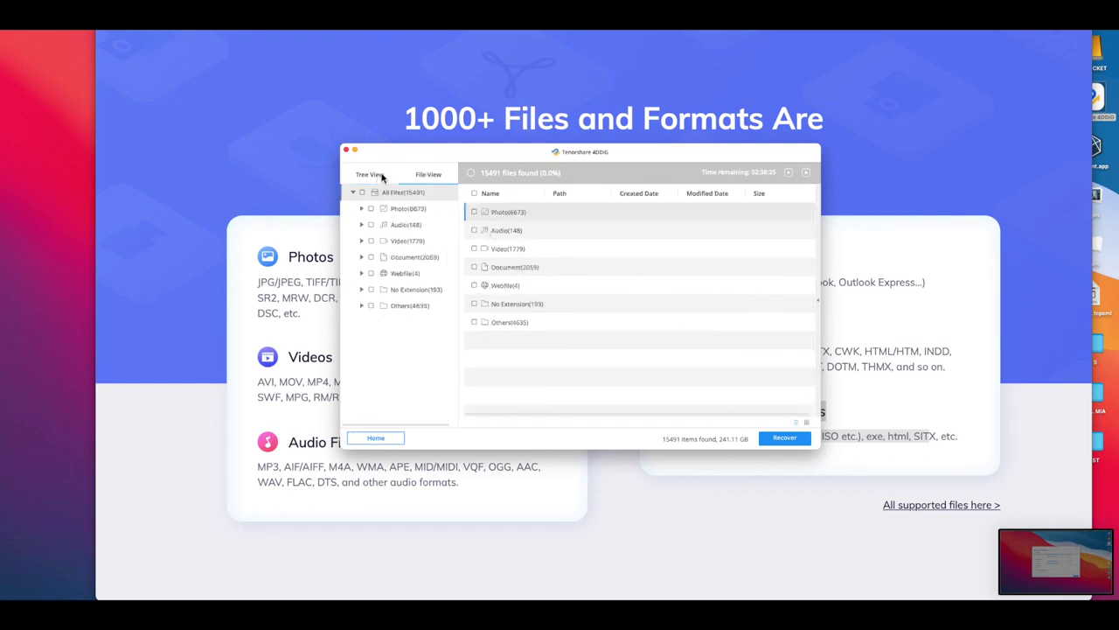
click(381, 176)
scroll(418, 218, down, 2)
scroll(418, 218, down, 3)
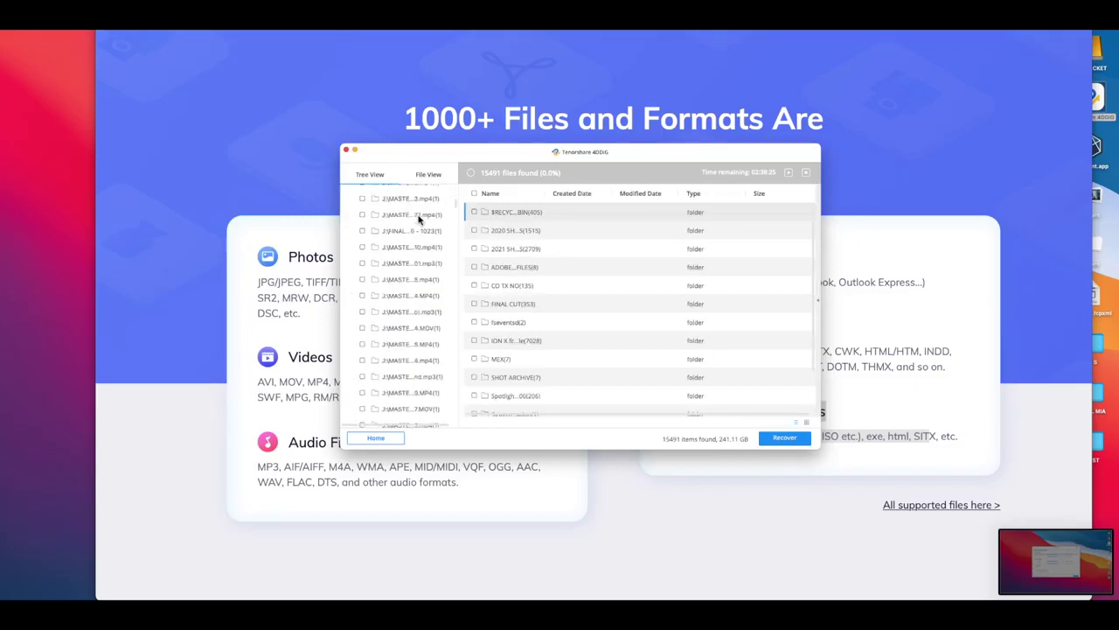
scroll(417, 218, up, 10)
scroll(423, 227, left, 1)
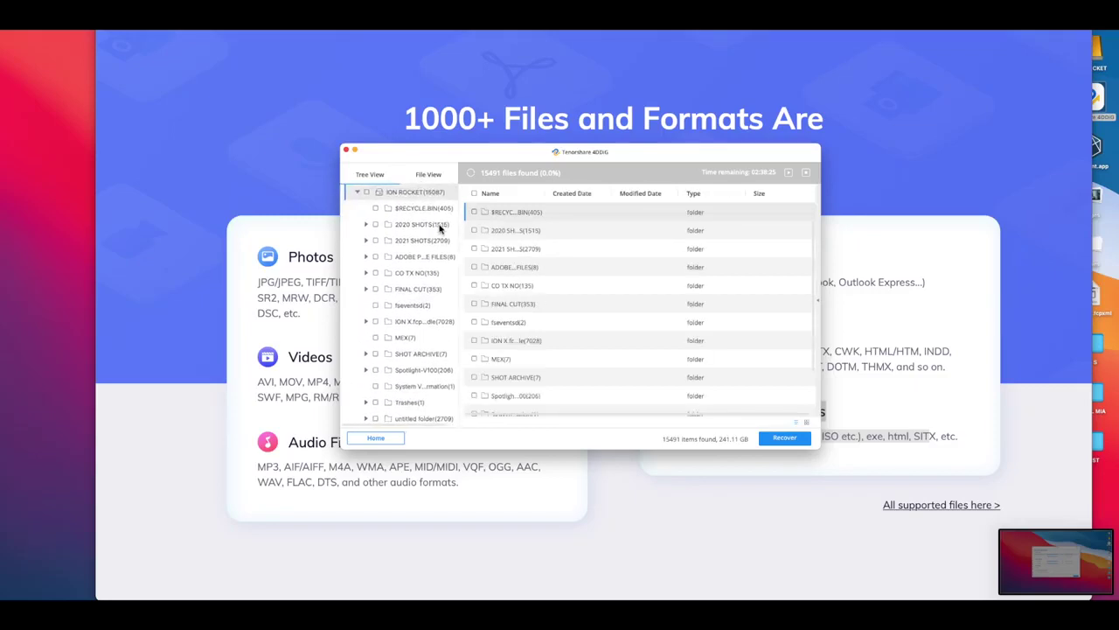
- Show the scan results by file type in File View and inspect the mp3 files in the Audio category
click(425, 174)
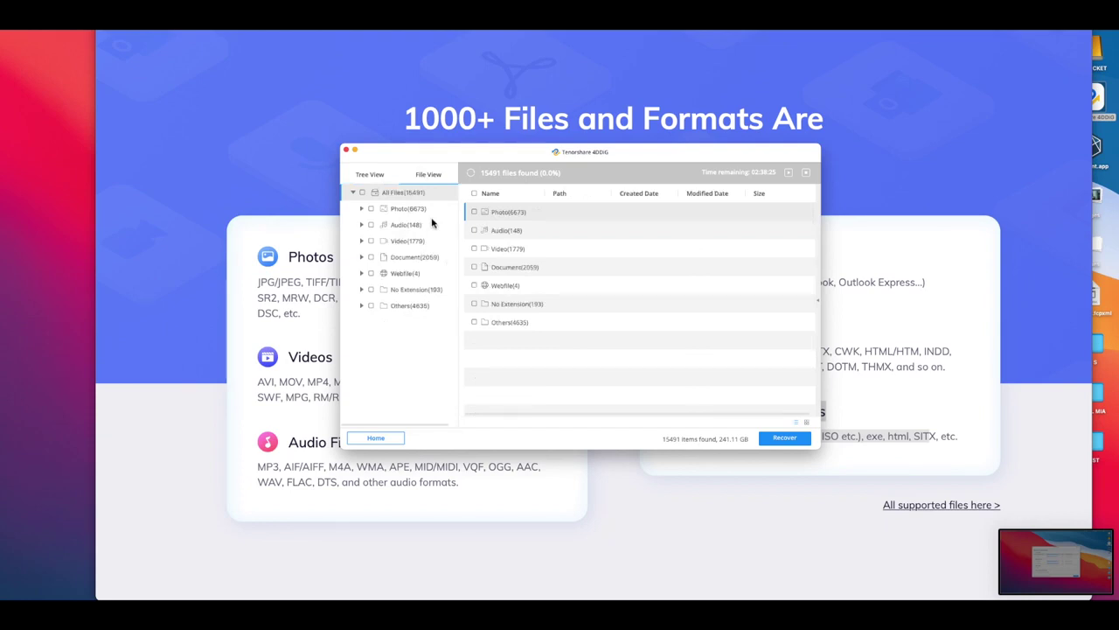
click(423, 227)
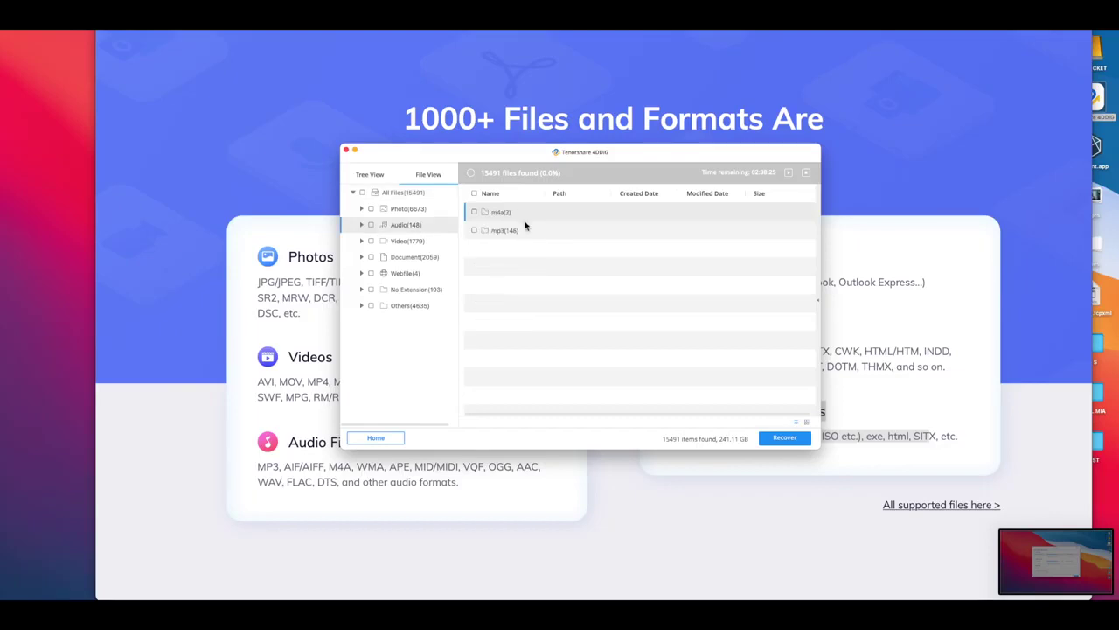
click(525, 229)
double_click(535, 230)
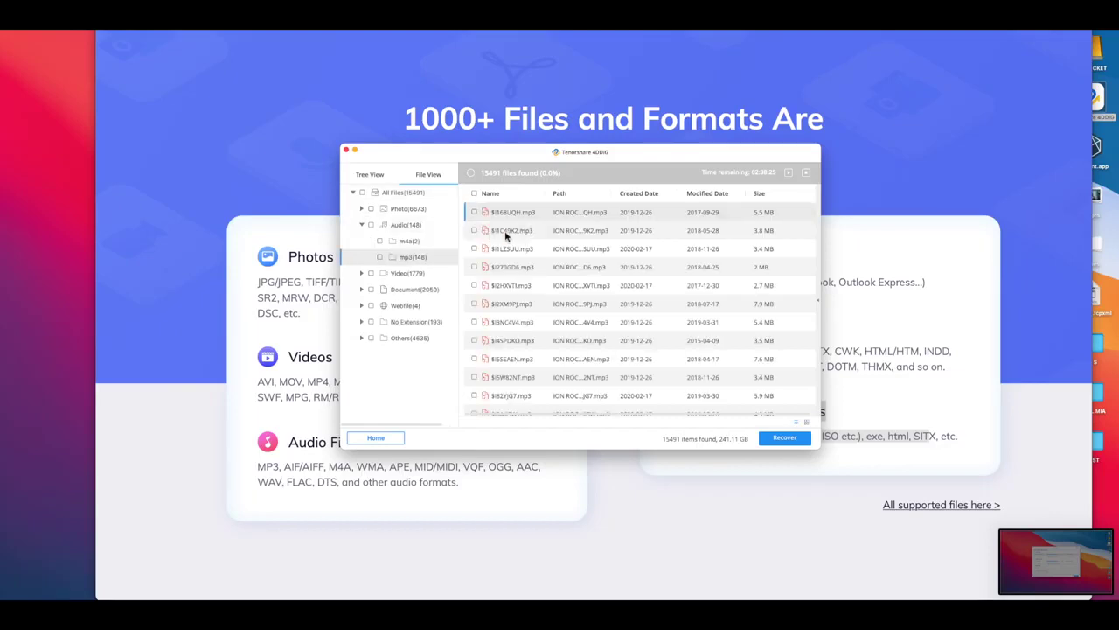
scroll(610, 308, down, 2)
scroll(605, 297, up, 5)
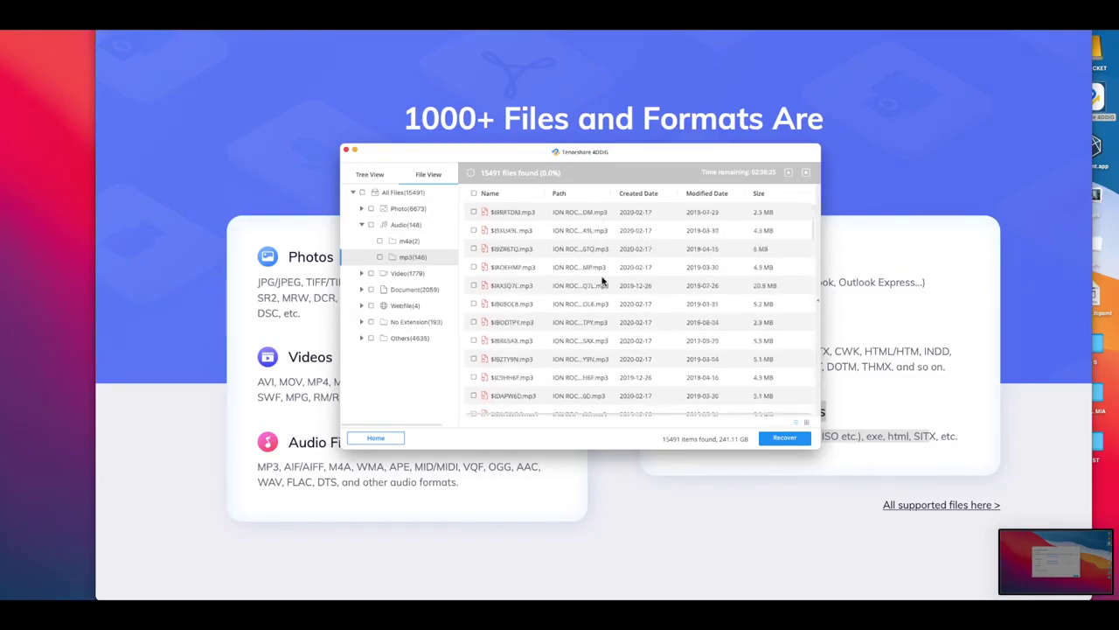
scroll(538, 302, up, 2)
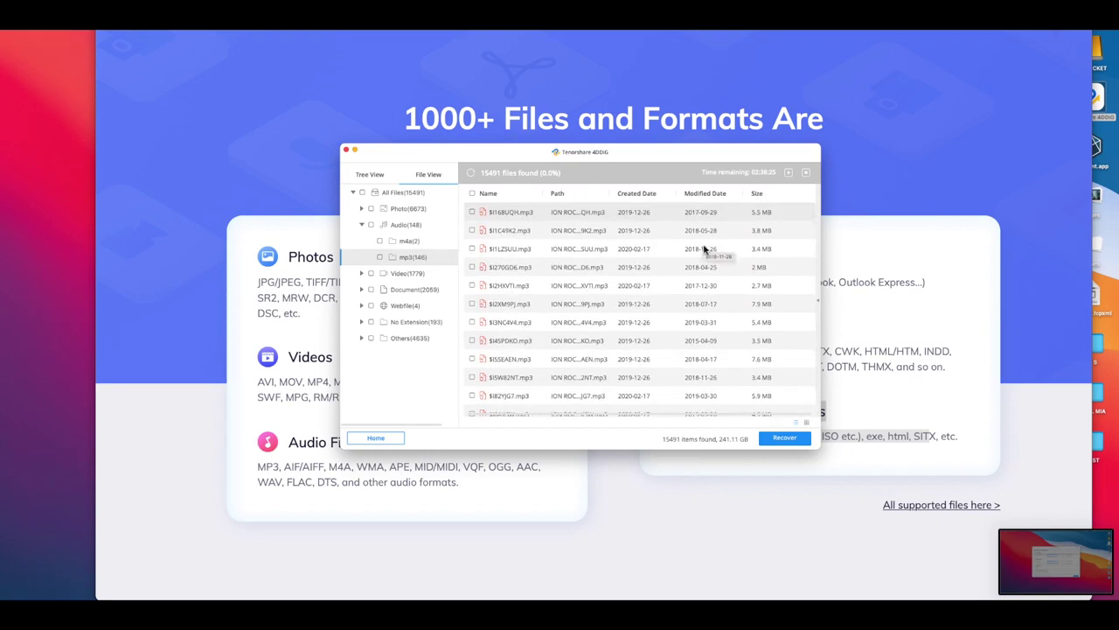
- Inspect the mp4 files in the Video category and check the Document and Webfile categories
click(409, 273)
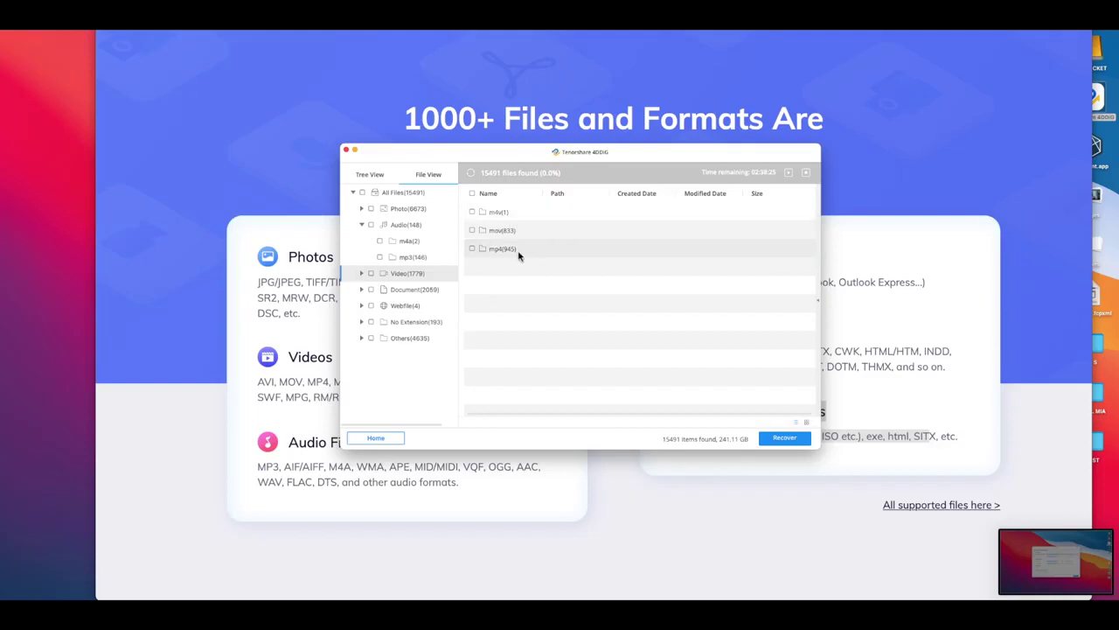
double_click(519, 249)
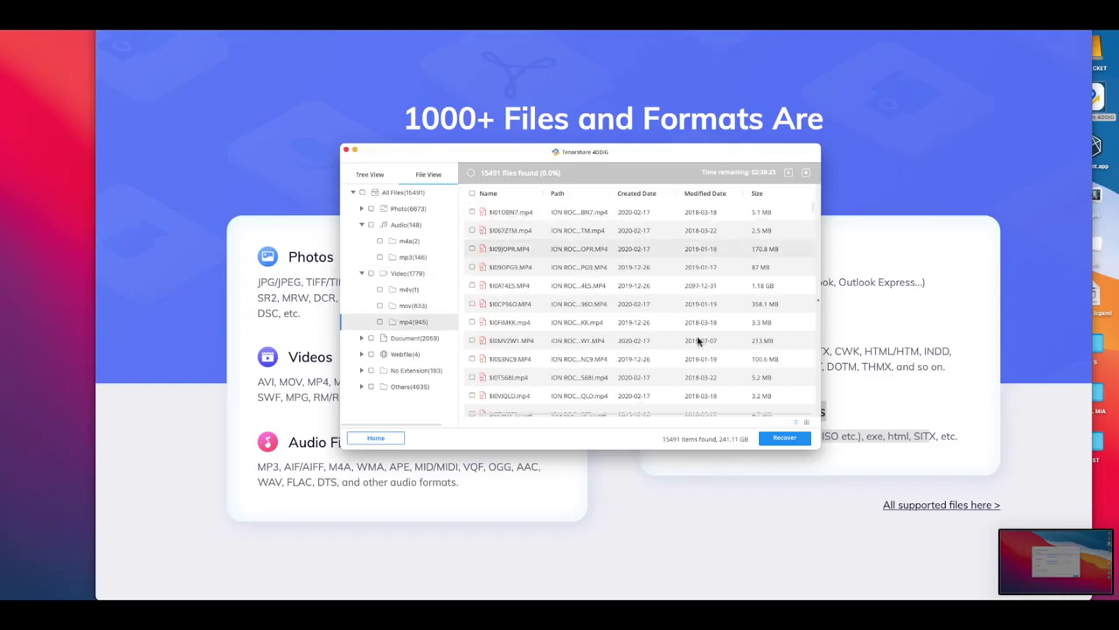
click(414, 339)
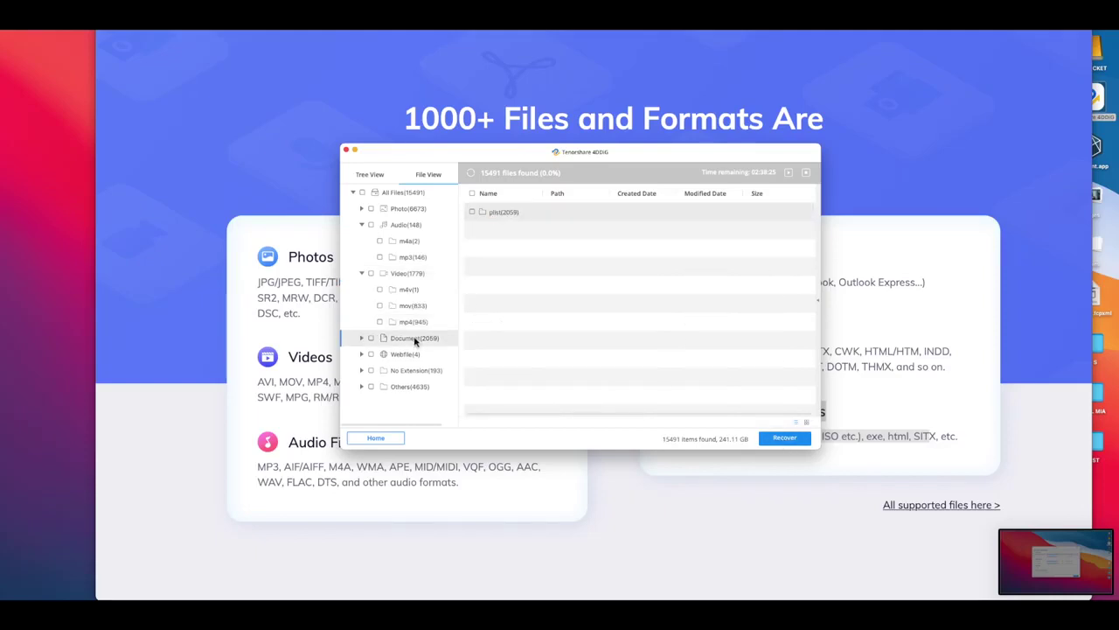
click(420, 354)
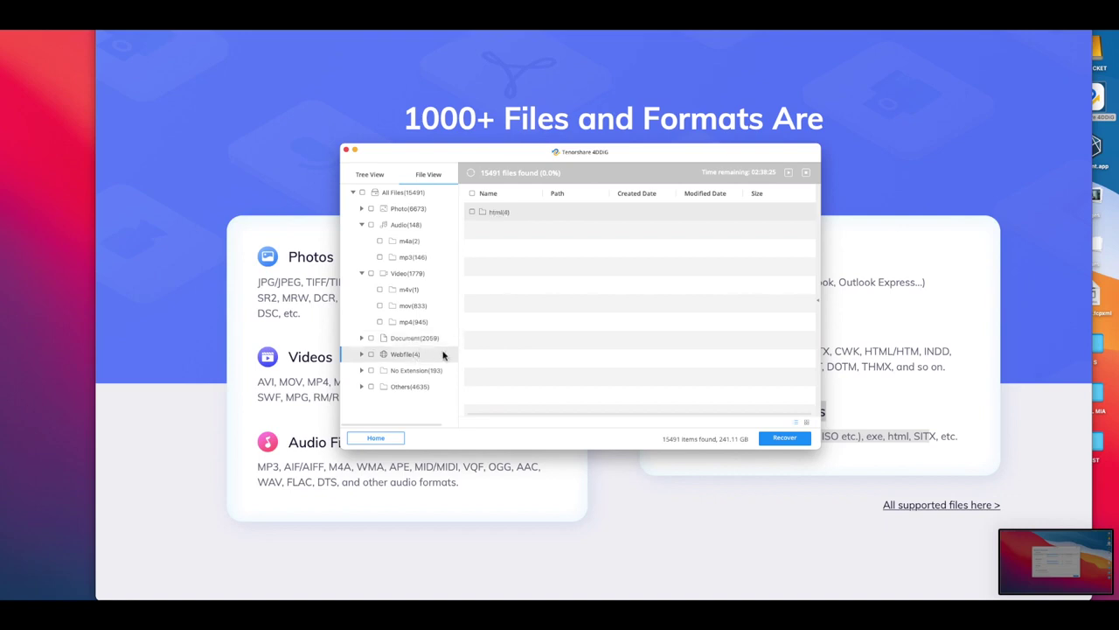
- Look through the No Extension and Others categories of the scan results
click(423, 371)
click(432, 387)
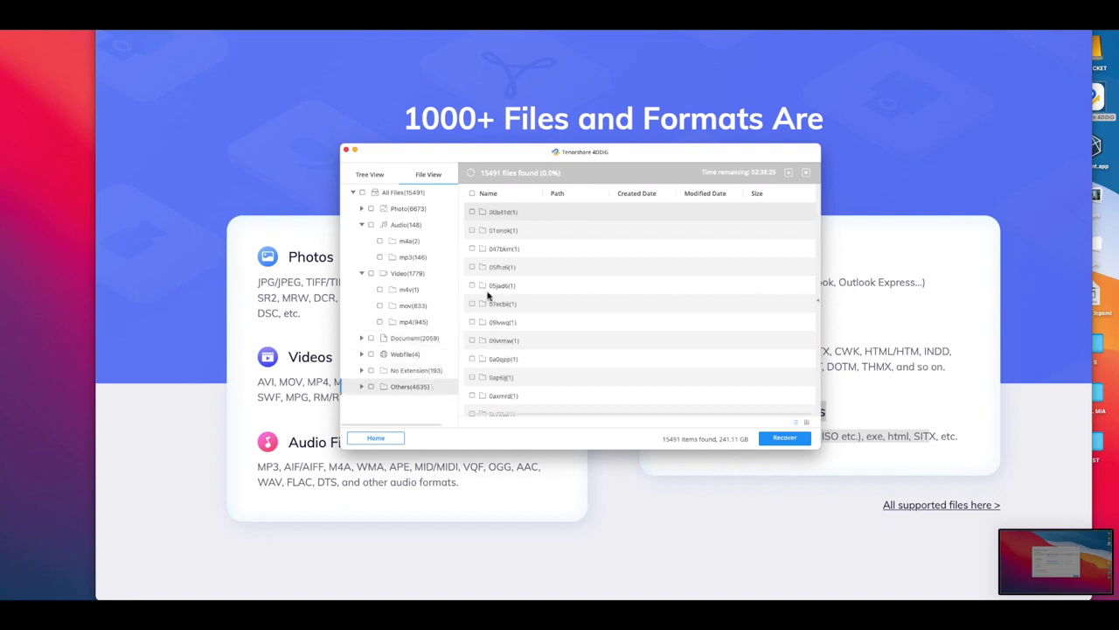
scroll(537, 260, down, 10)
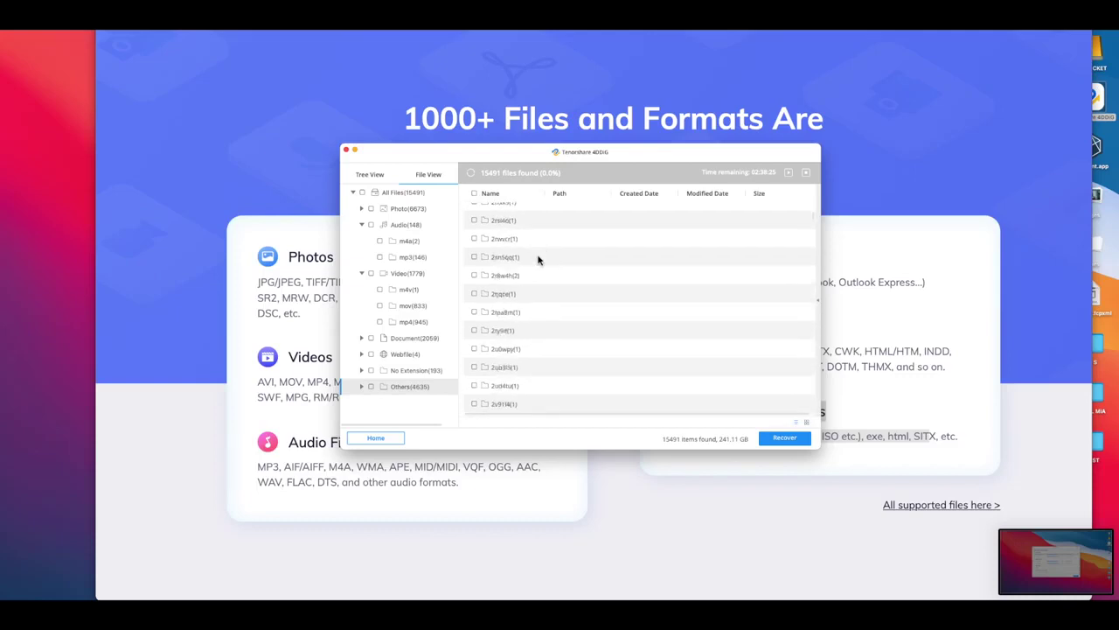
scroll(538, 260, down, 5)
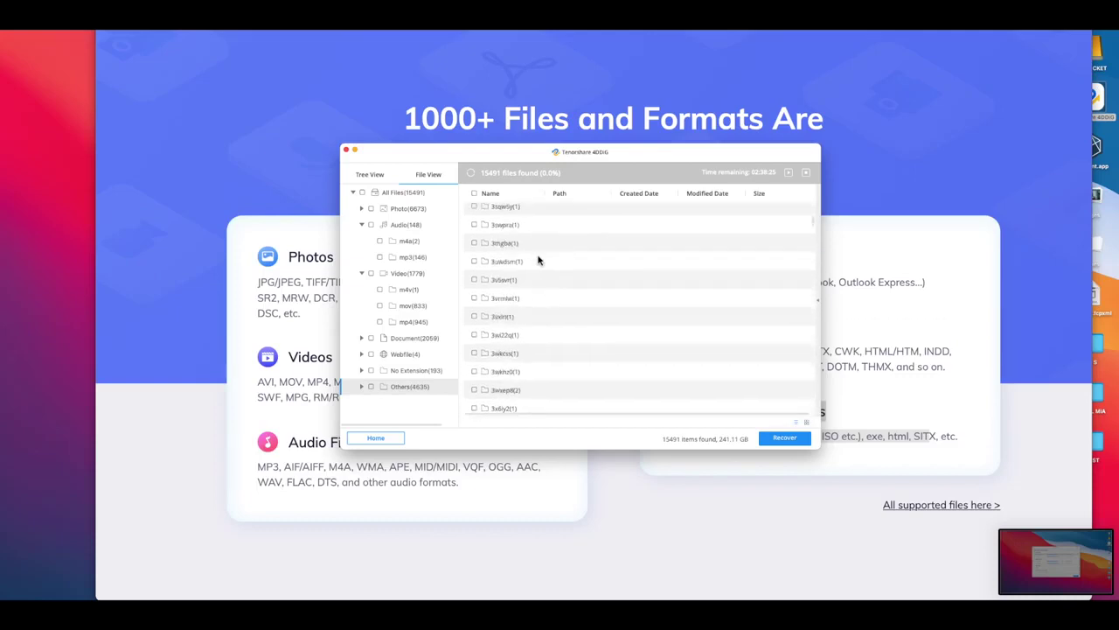
- Inspect the png, nef, More and jpg files in the Photo category
click(410, 212)
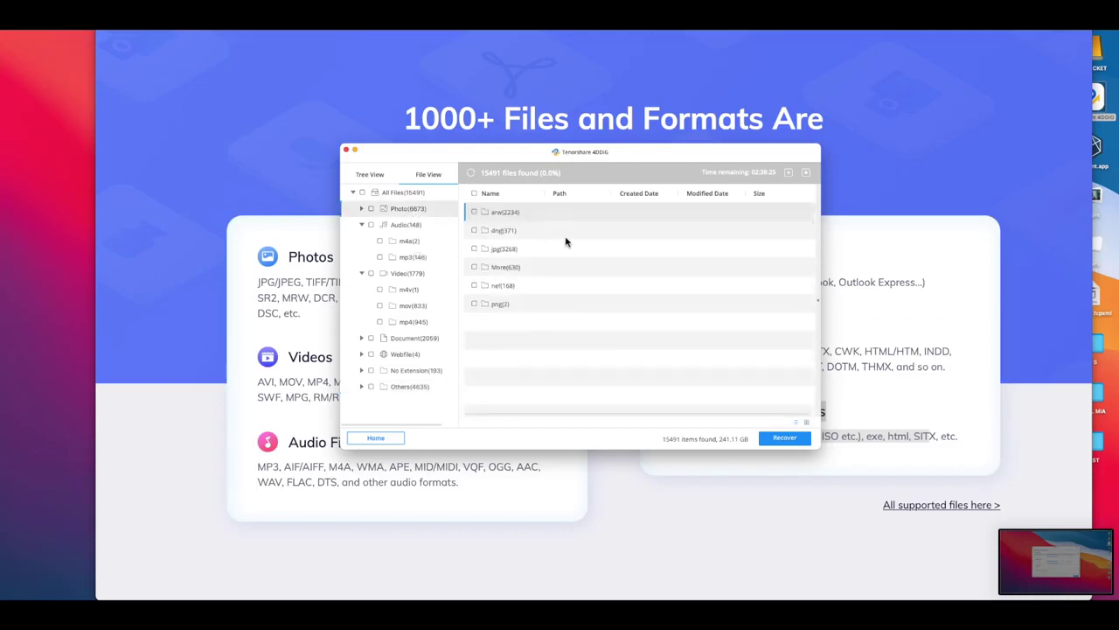
click(519, 306)
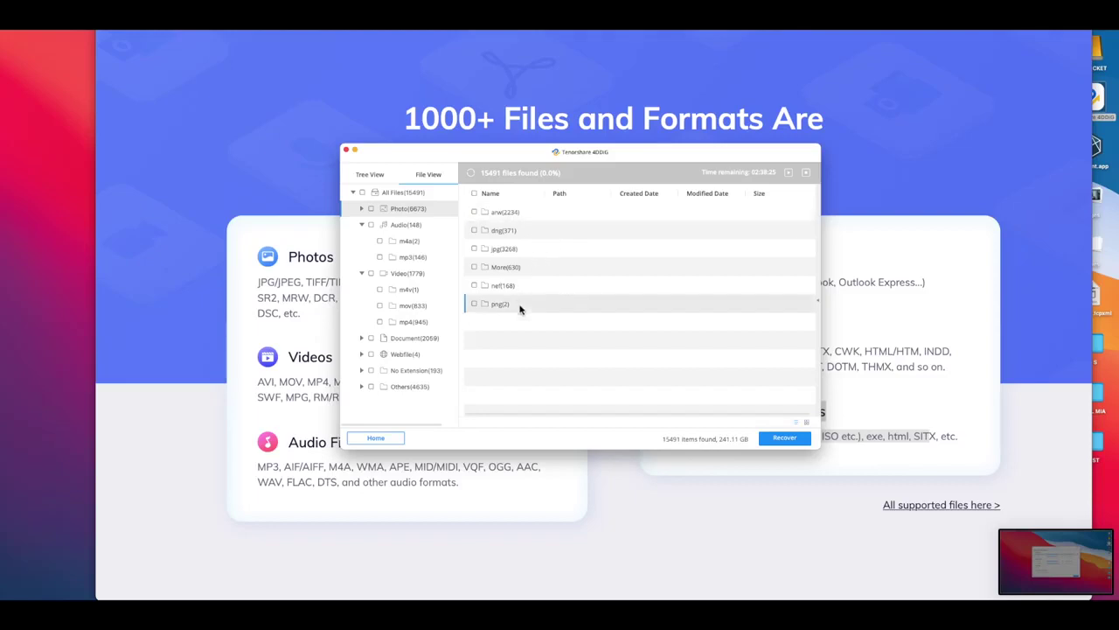
double_click(519, 306)
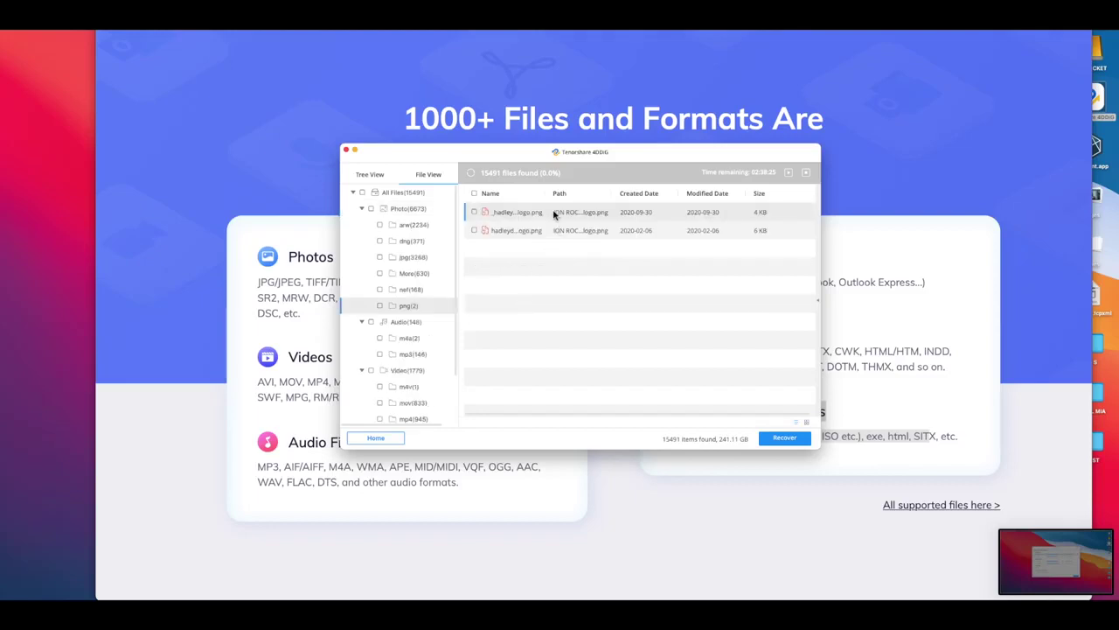
click(407, 290)
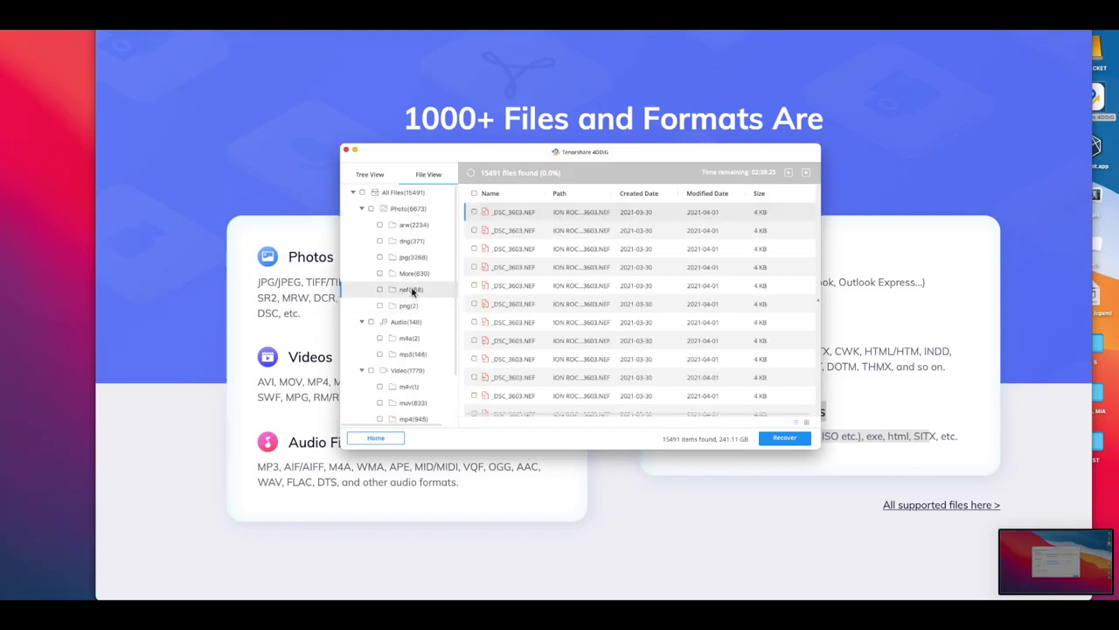
click(411, 273)
click(412, 257)
- Mark the jpg file $IJW9J8X.jpg for recovery
click(534, 235)
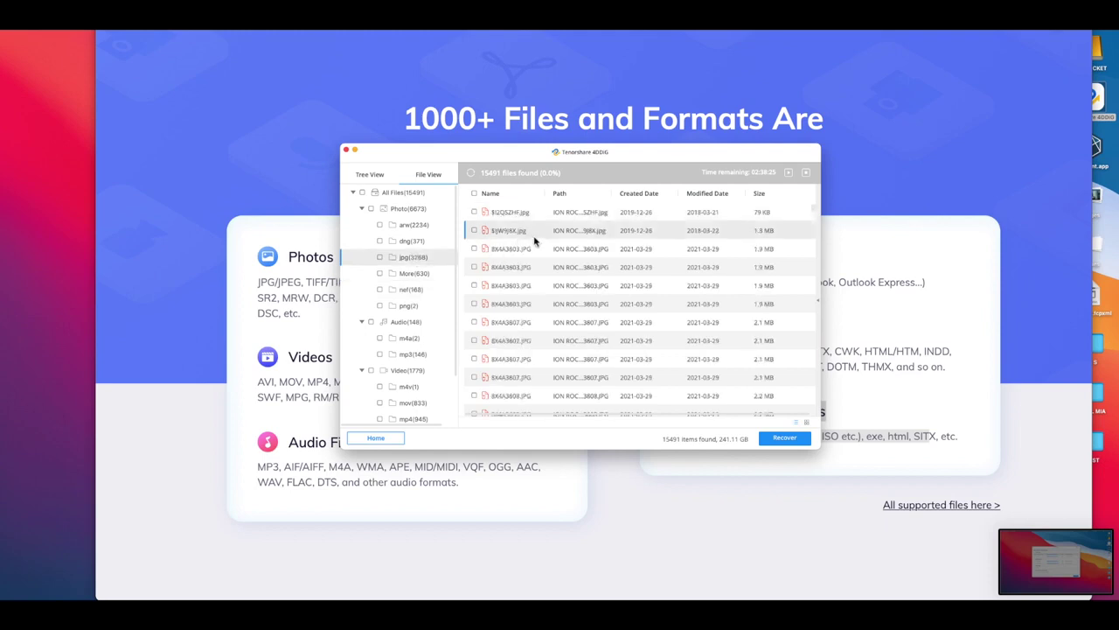
click(786, 439)
click(629, 176)
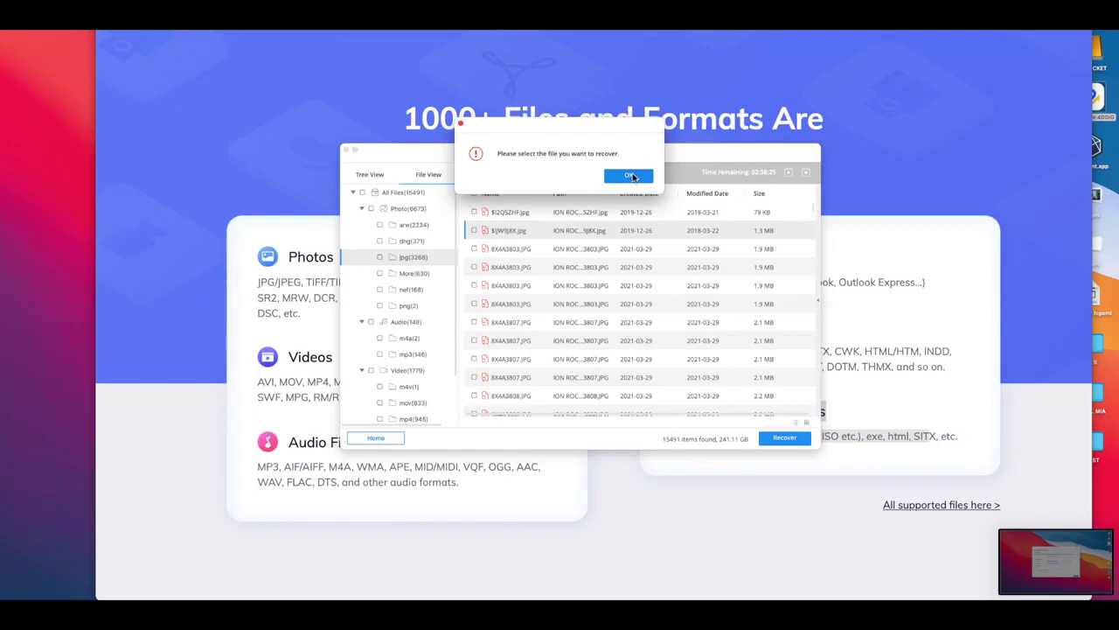
click(474, 231)
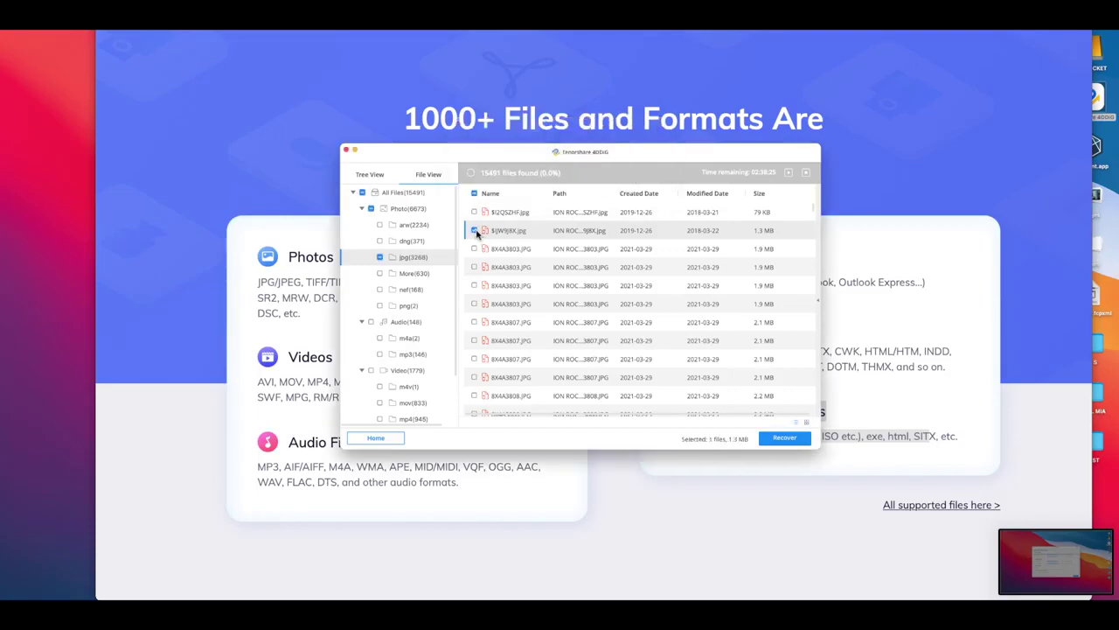
- Recover the marked jpg file into a new folder inside Downloads
click(789, 436)
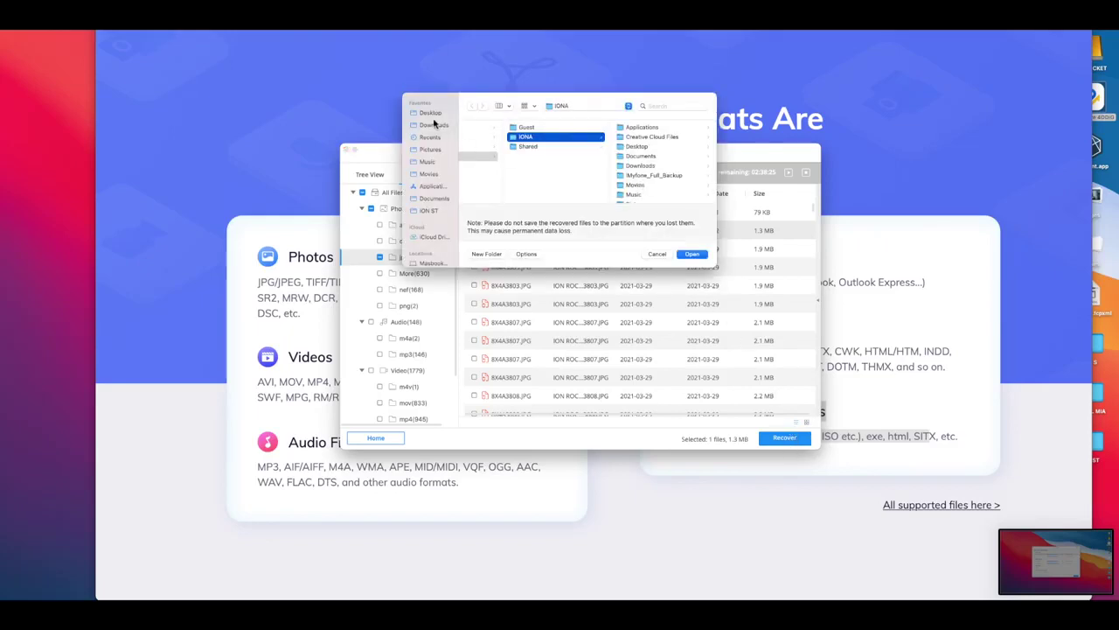
click(435, 124)
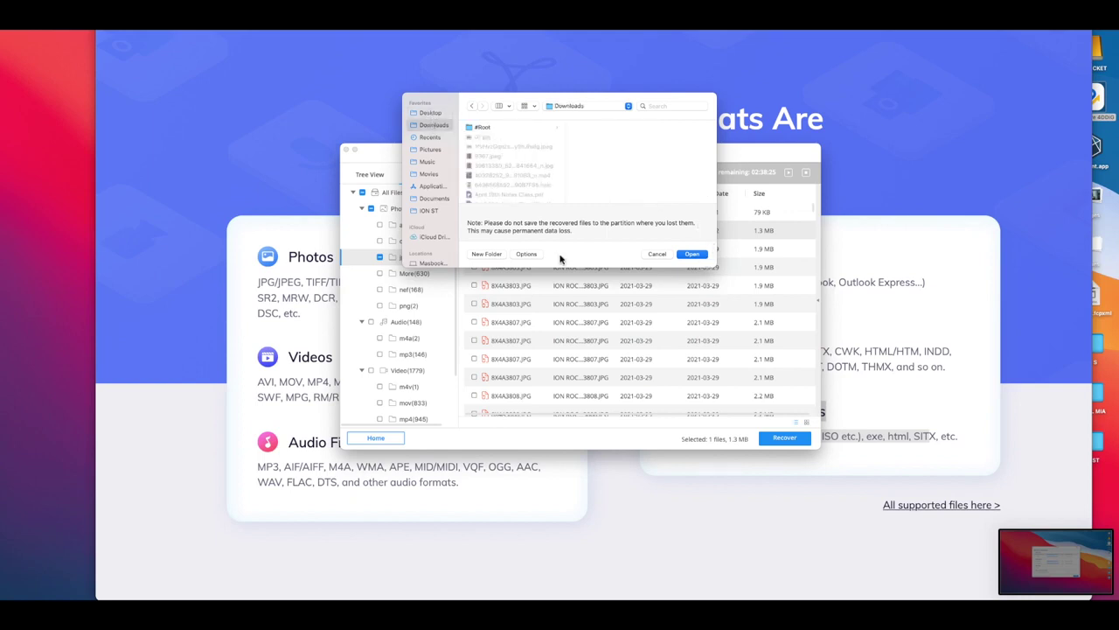
click(486, 254)
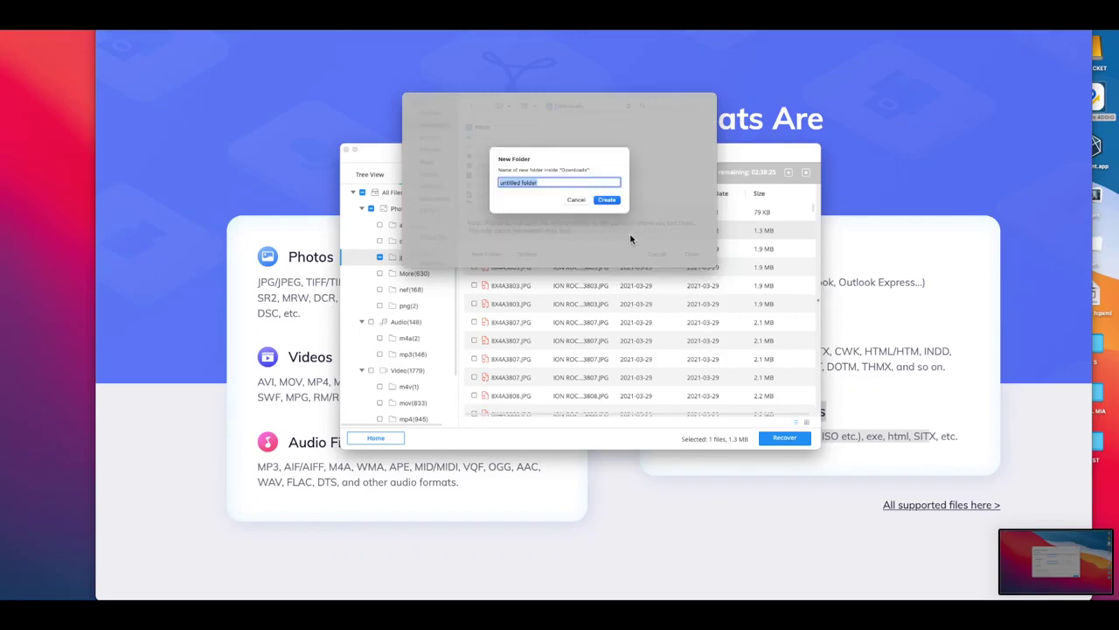
text(#Root)
key(Return)
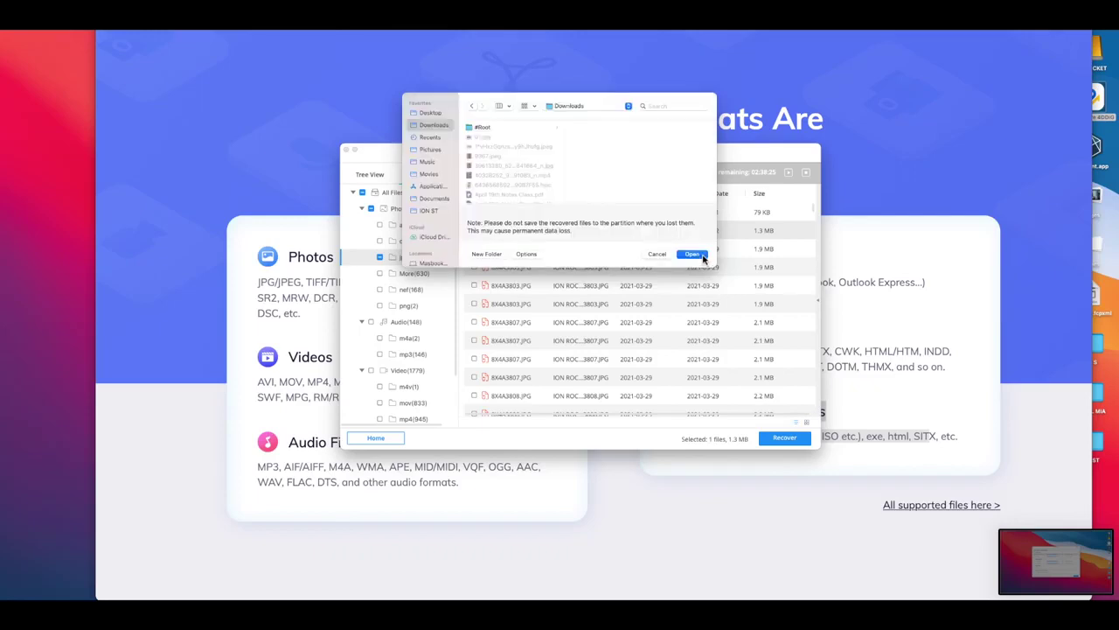
click(692, 255)
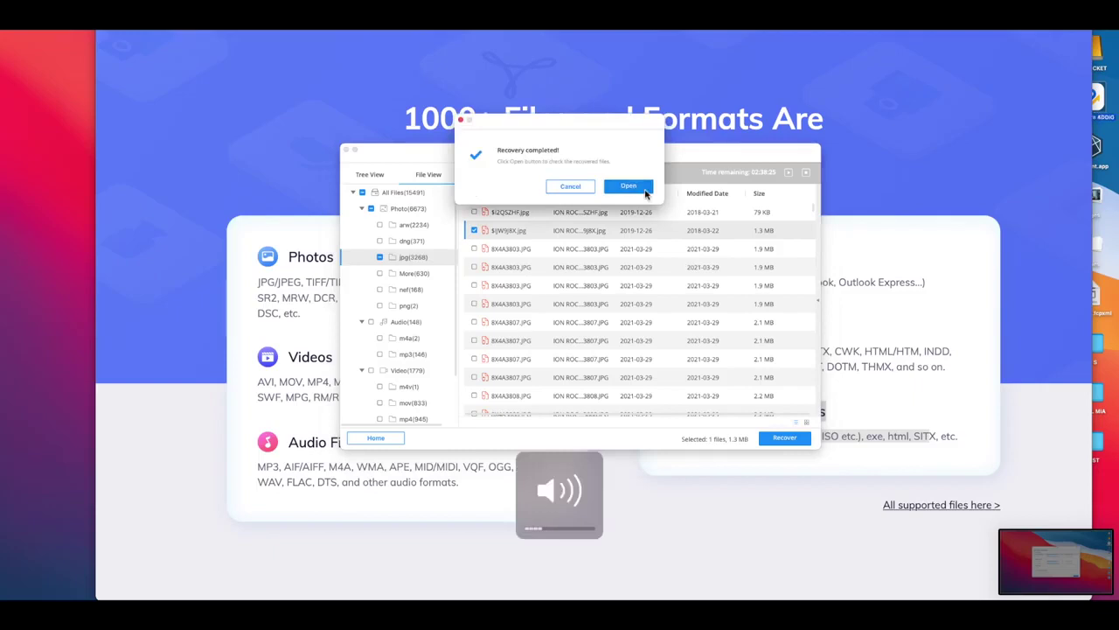
- Open the recovery location in Finder and view the recovered $IJW9J8X.jpg inside ION ROCKET's $RECYCLE.BIN folder
click(645, 186)
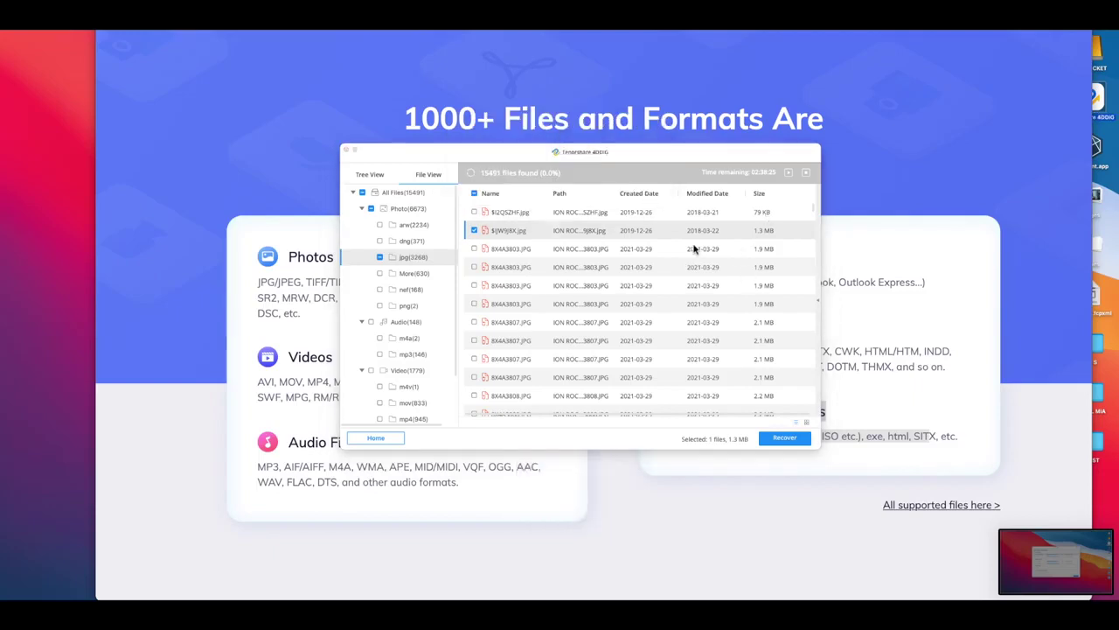
double_click(620, 168)
click(620, 167)
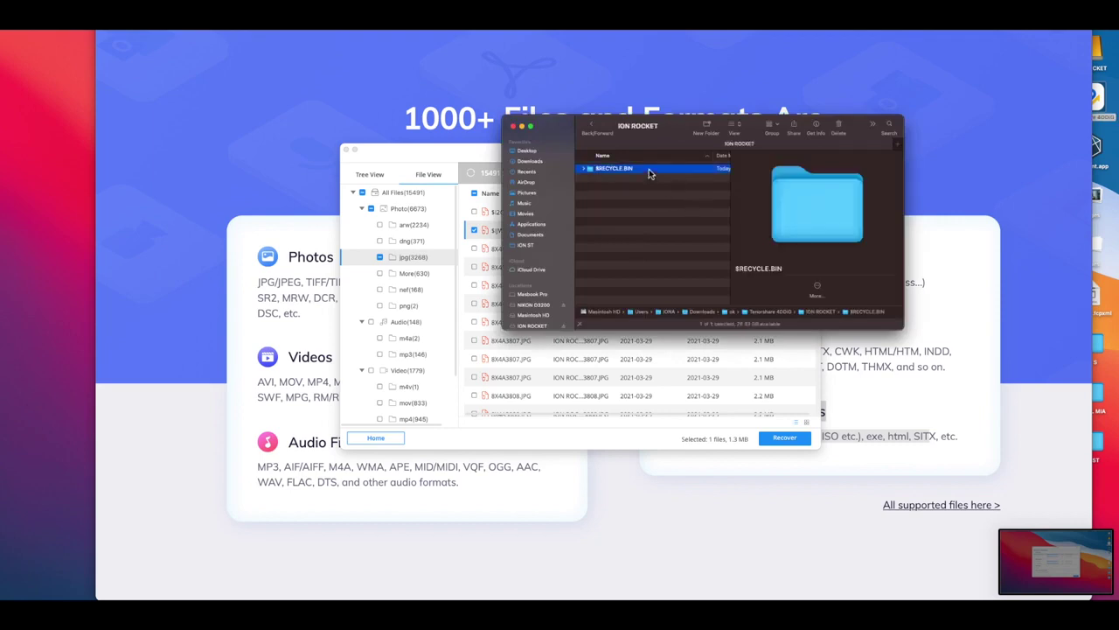
double_click(649, 172)
double_click(651, 175)
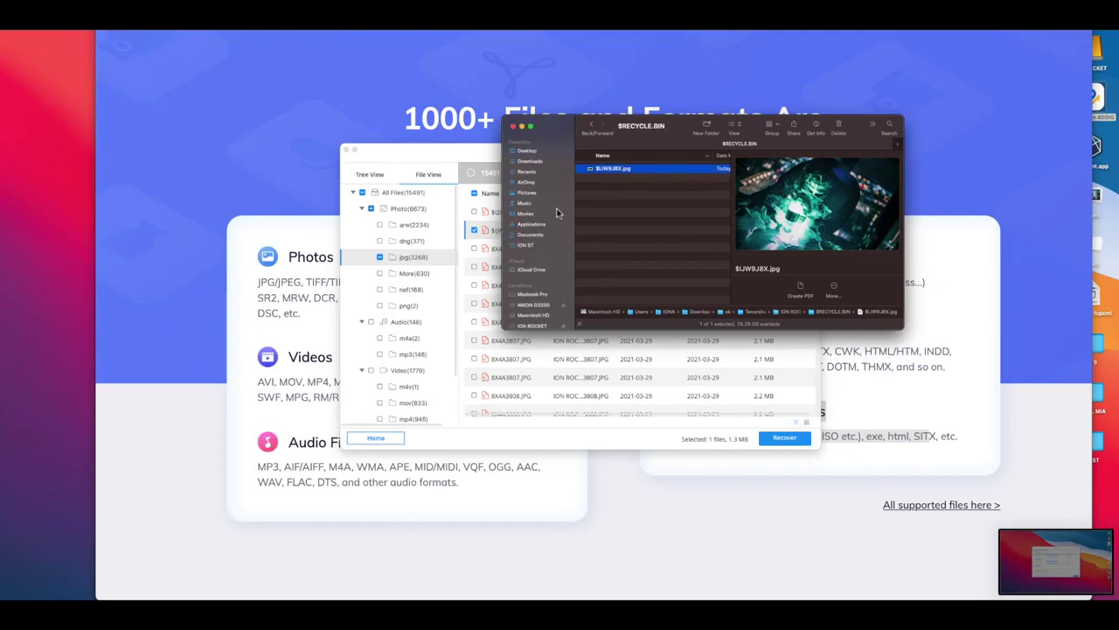
- Mark $I82YJG7.mp3 in the Audio category for recovery and unmark the jpg file $IJW9J8X.jpg
click(412, 322)
double_click(412, 321)
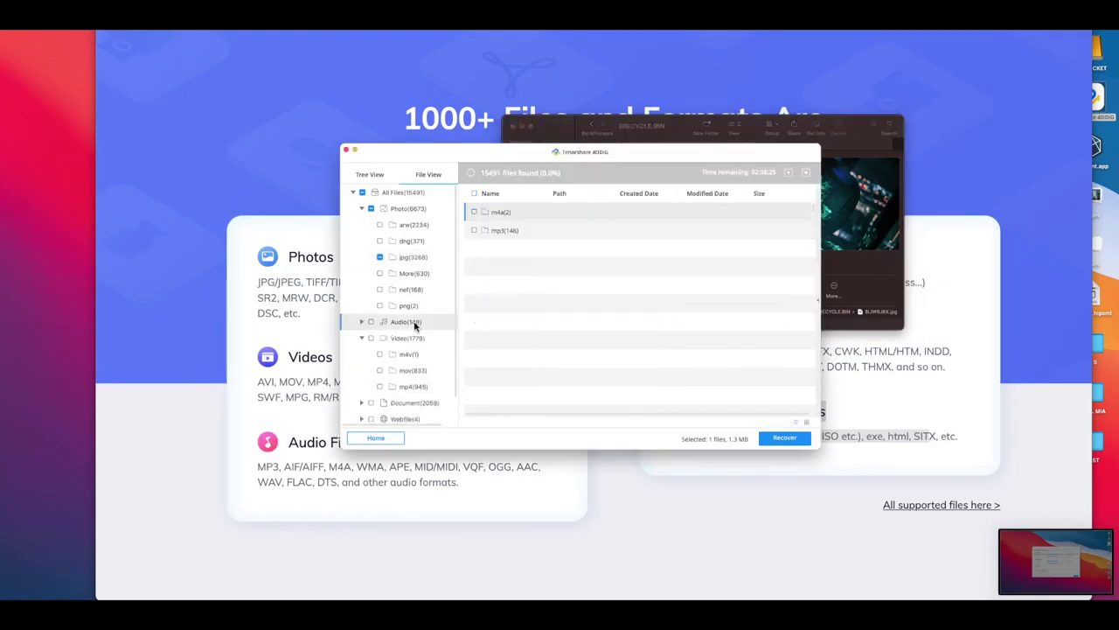
double_click(530, 230)
scroll(750, 360, down, 4)
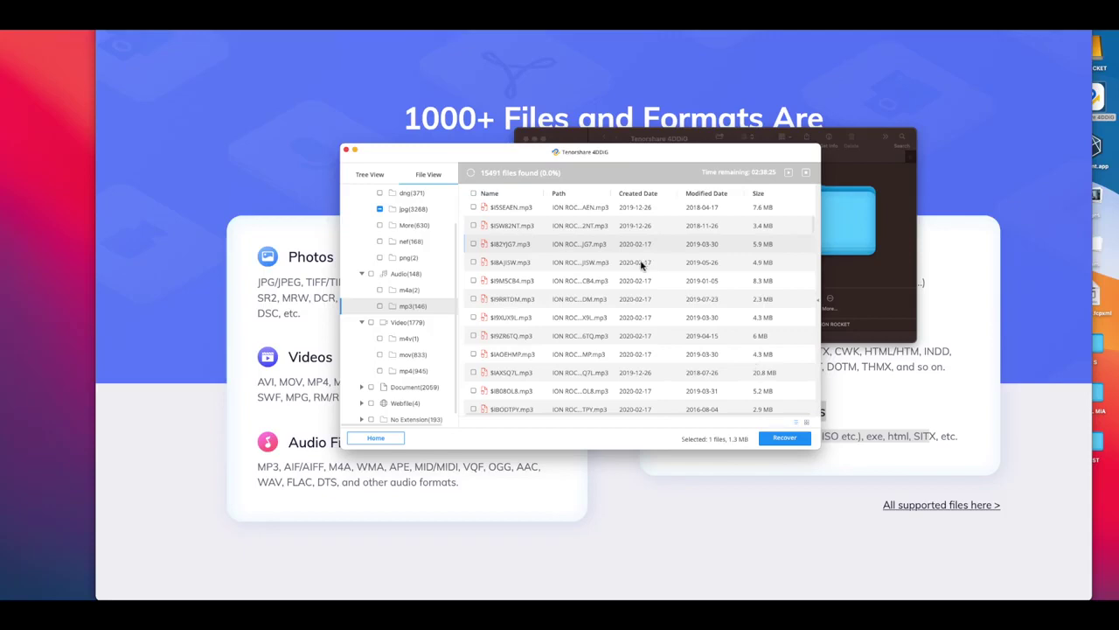
click(474, 247)
click(415, 209)
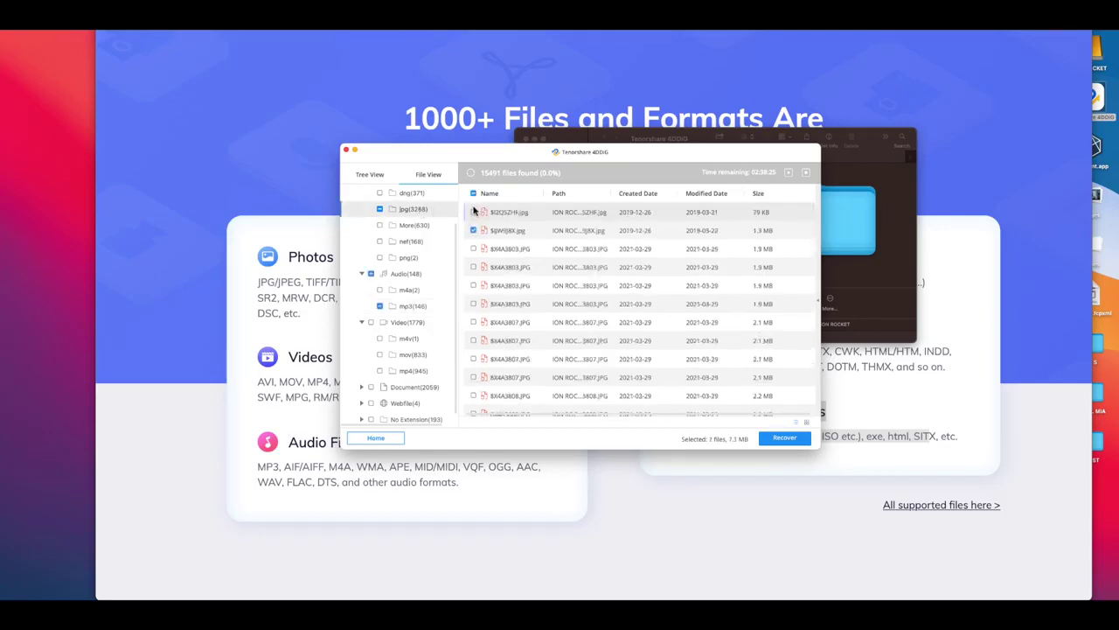
click(473, 231)
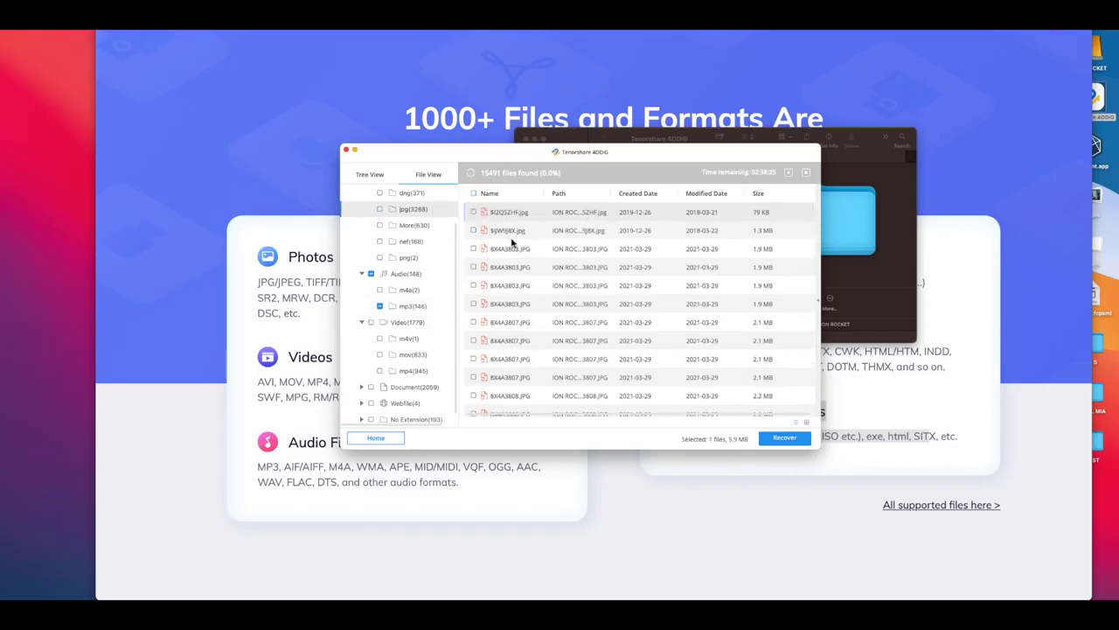
- Add $I5SEAEN.mp3 and $I5W82NT.mp3 from the mp3 files to the recovery selection
click(402, 274)
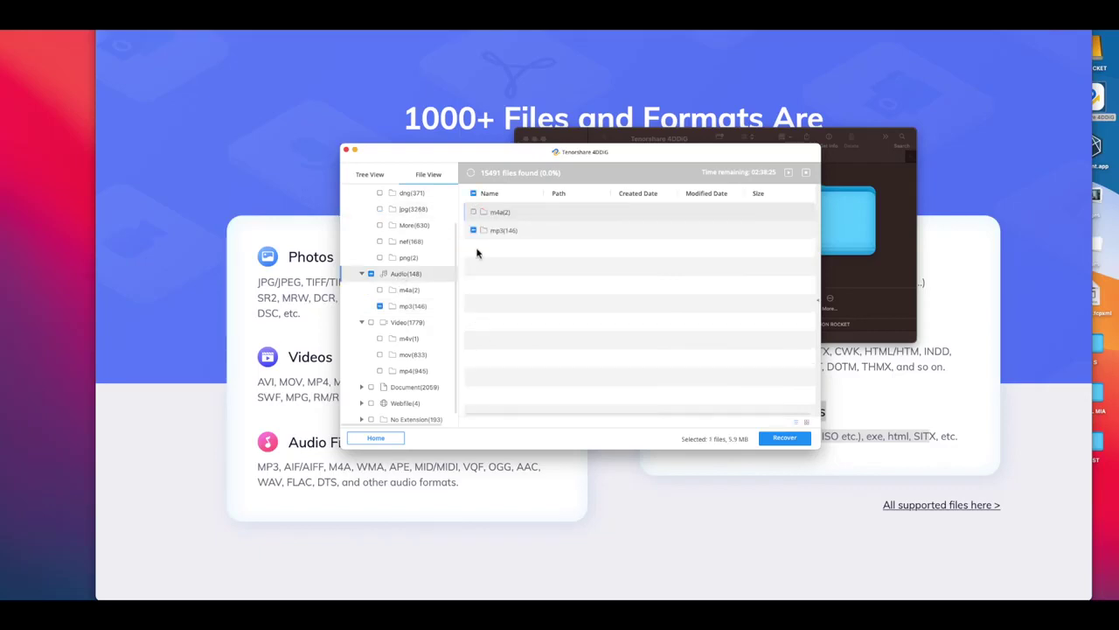
double_click(537, 234)
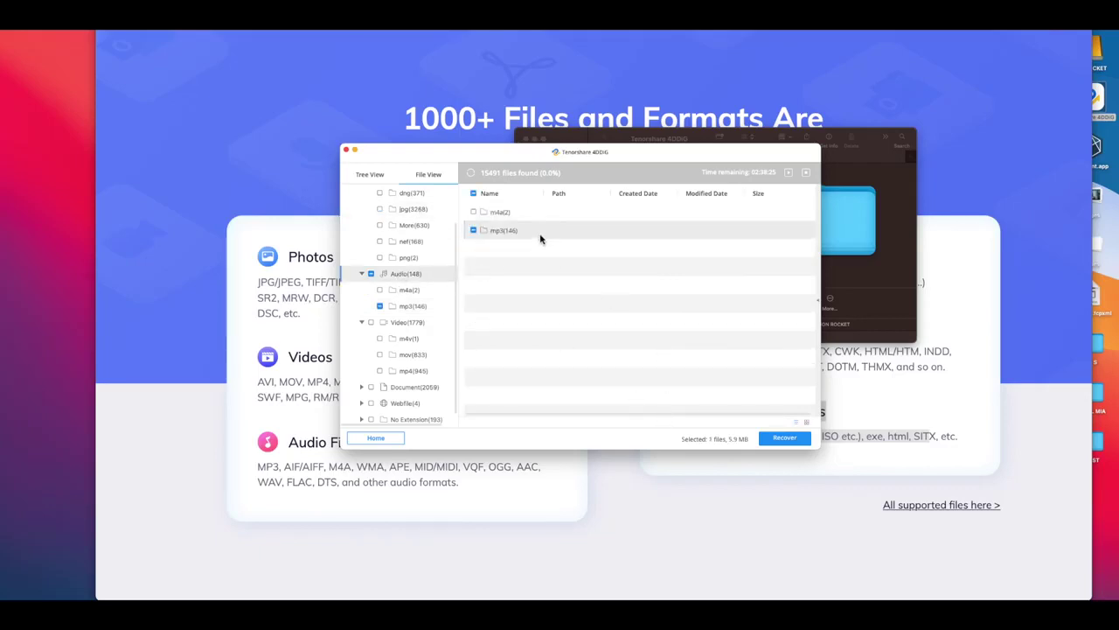
click(473, 359)
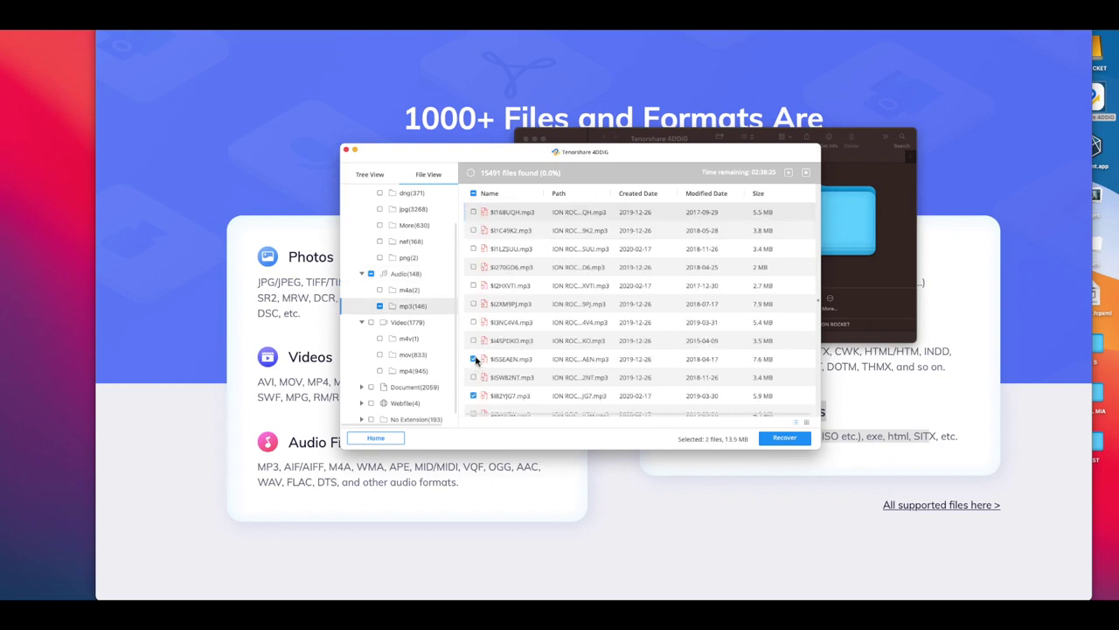
click(473, 377)
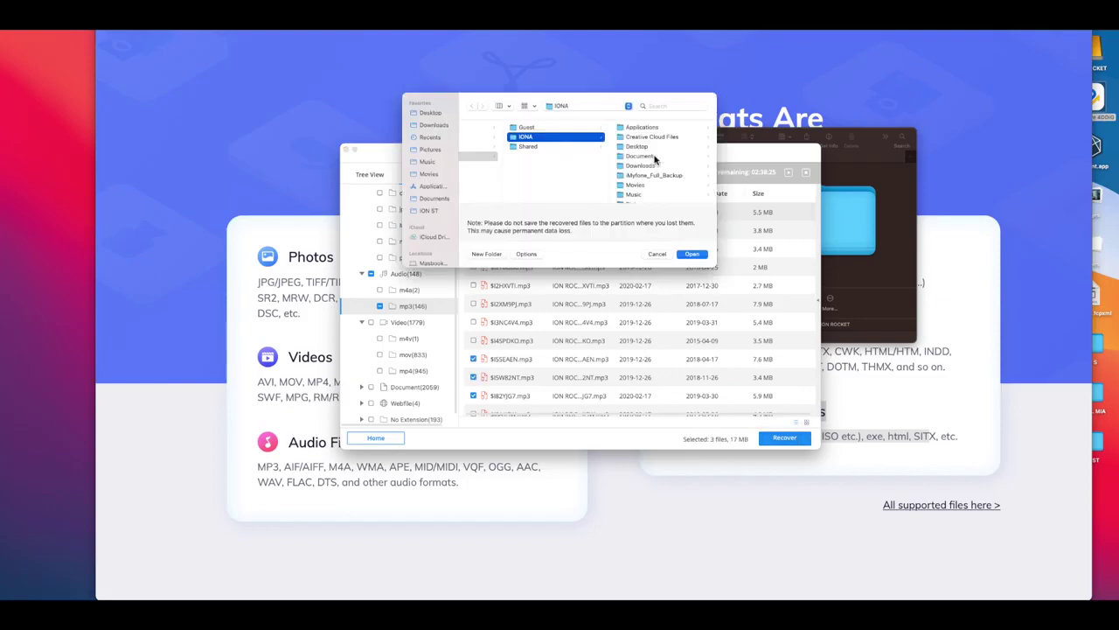
- Recover the marked mp3 files into a new folder named MUSCI inside Downloads
click(443, 126)
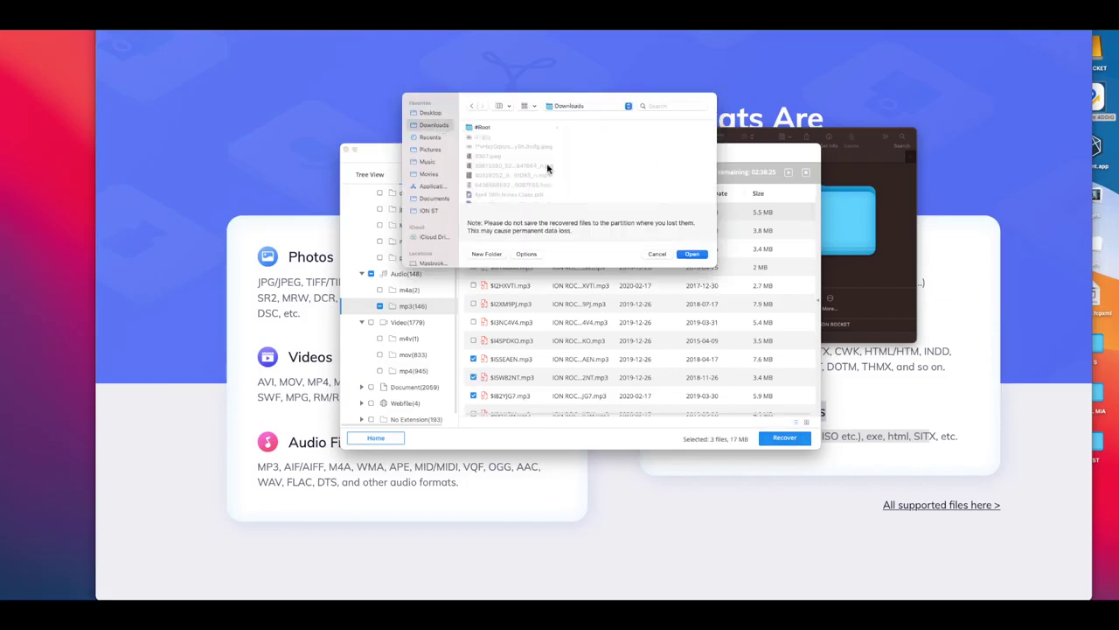
click(495, 255)
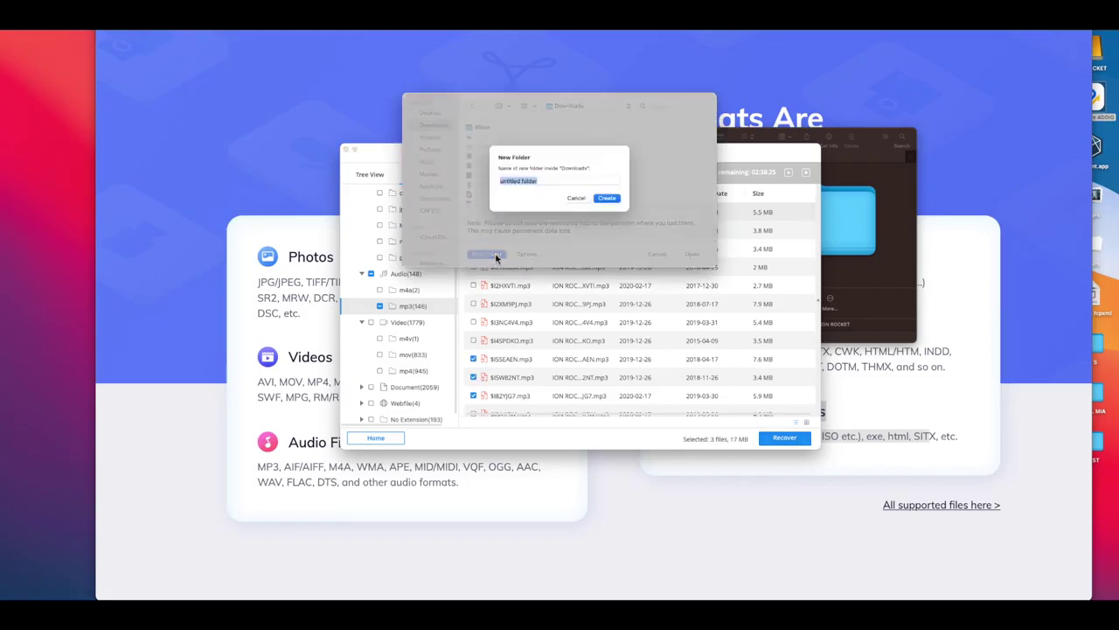
text(Recovered)
key(Return)
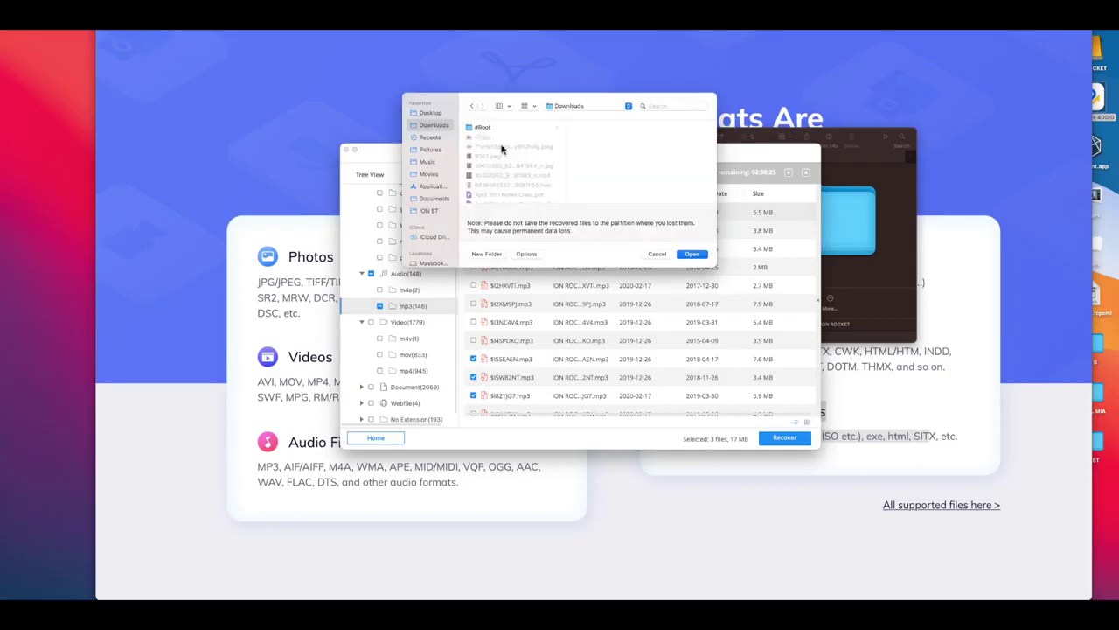
click(695, 254)
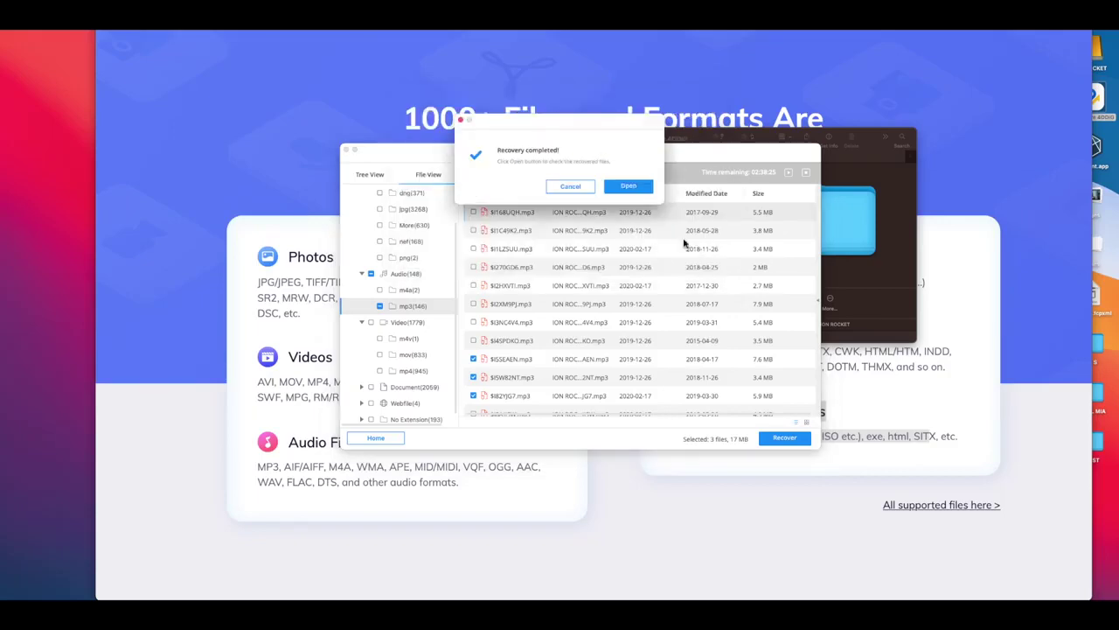
- Open the recovery location in Finder and browse the mp folder's ION ROCKET contents down to $RECYCLE.BIN
click(630, 187)
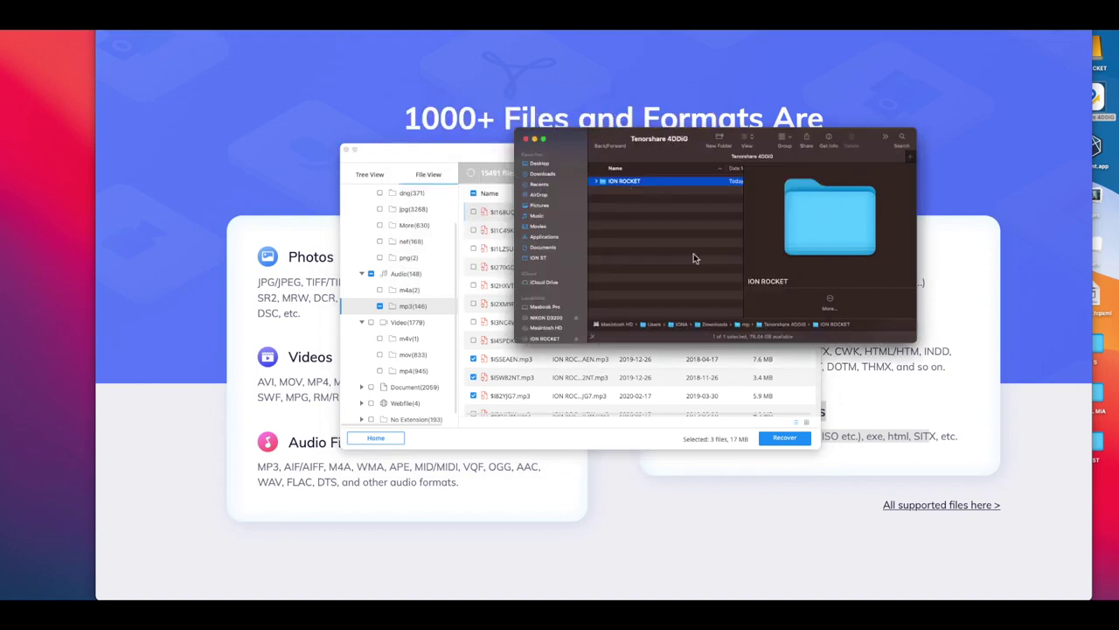
double_click(656, 181)
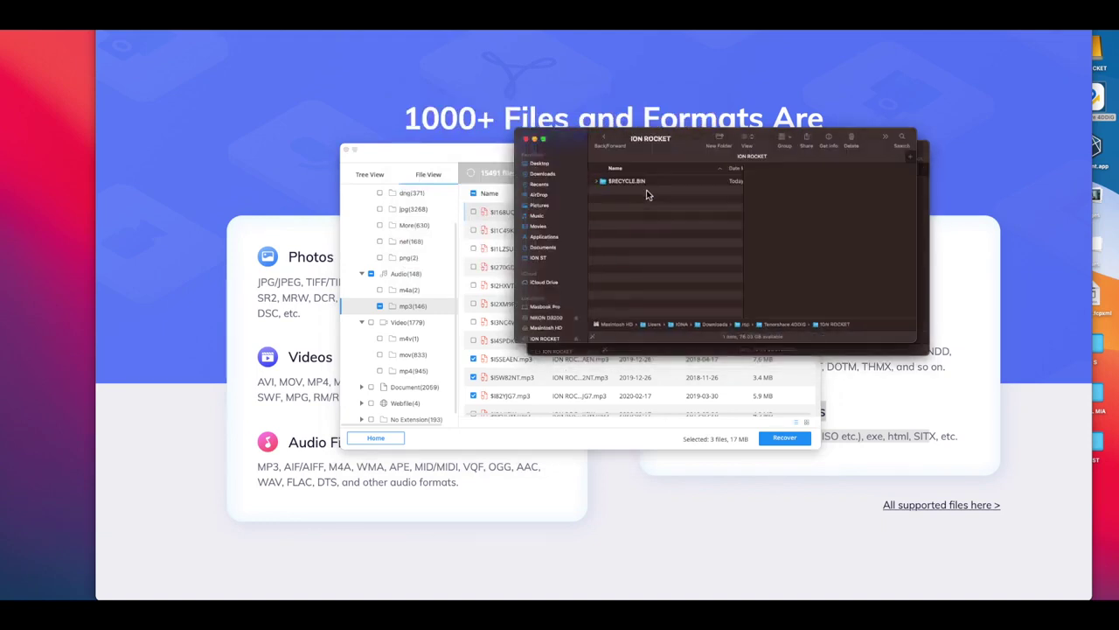
click(652, 182)
double_click(654, 182)
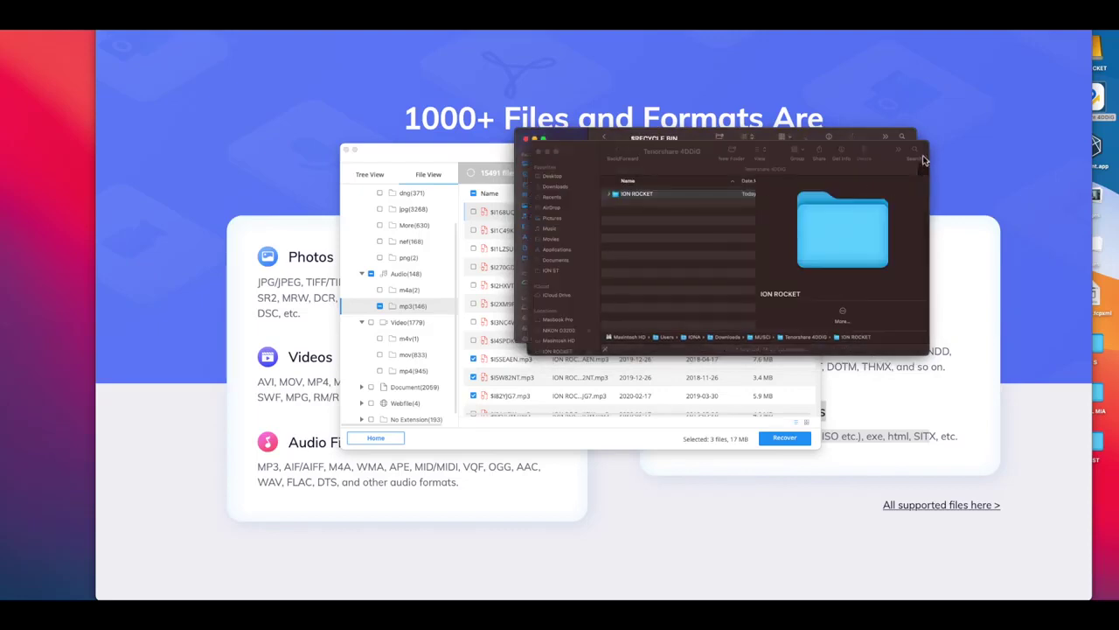
- Open $RECYCLE.BIN under ION ROCKET in the MUSCI folder and play a preview of $I5SEAEN.mp3
double_click(666, 194)
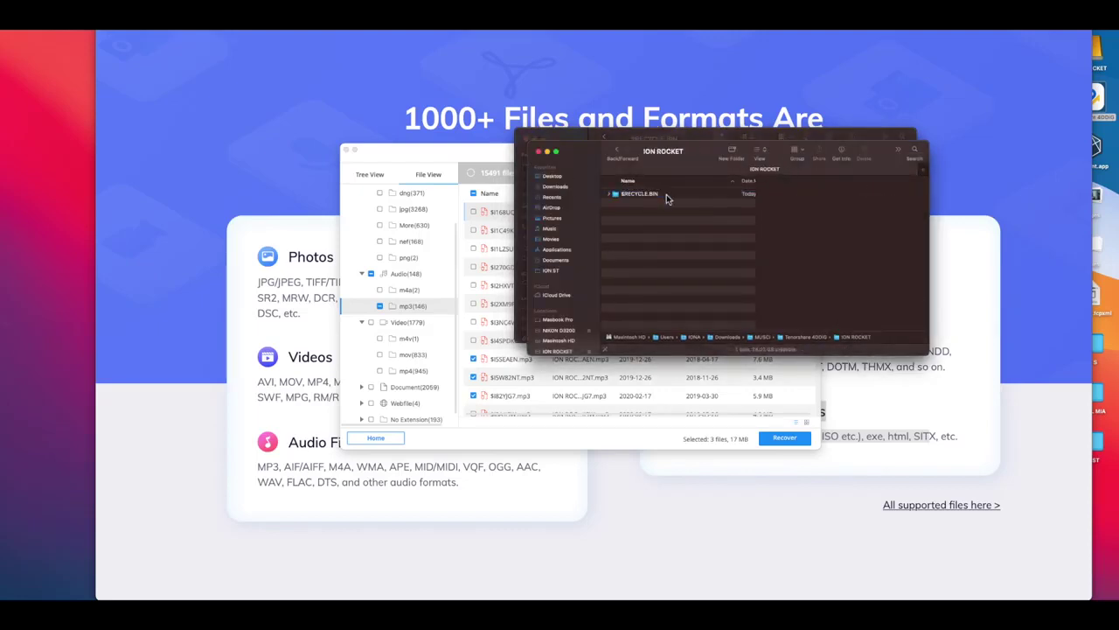
click(666, 194)
double_click(666, 194)
click(666, 196)
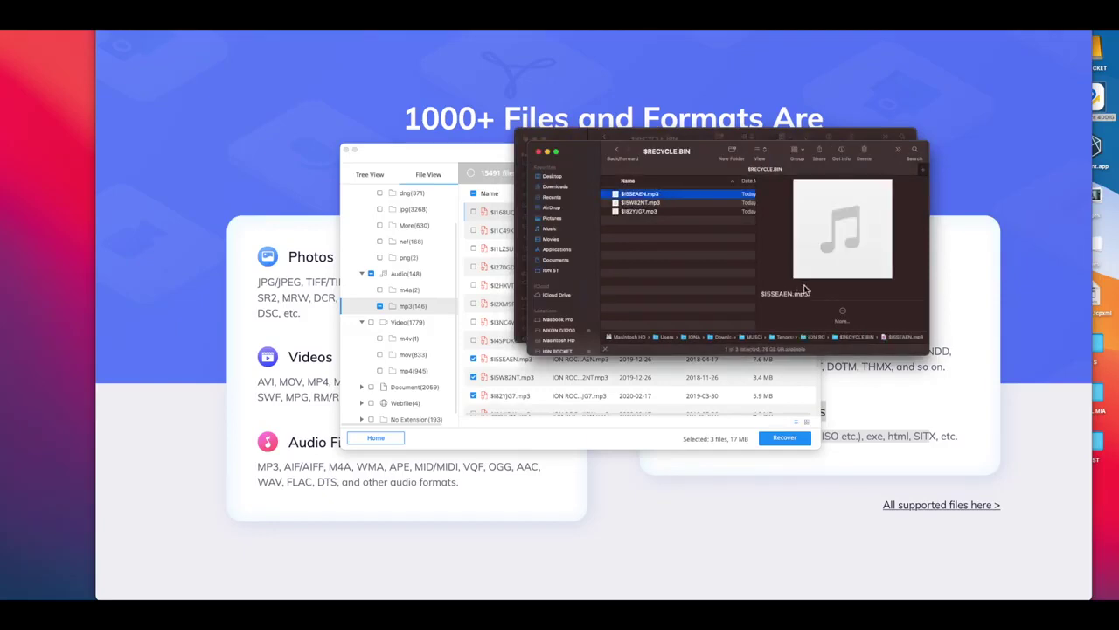
key(space)
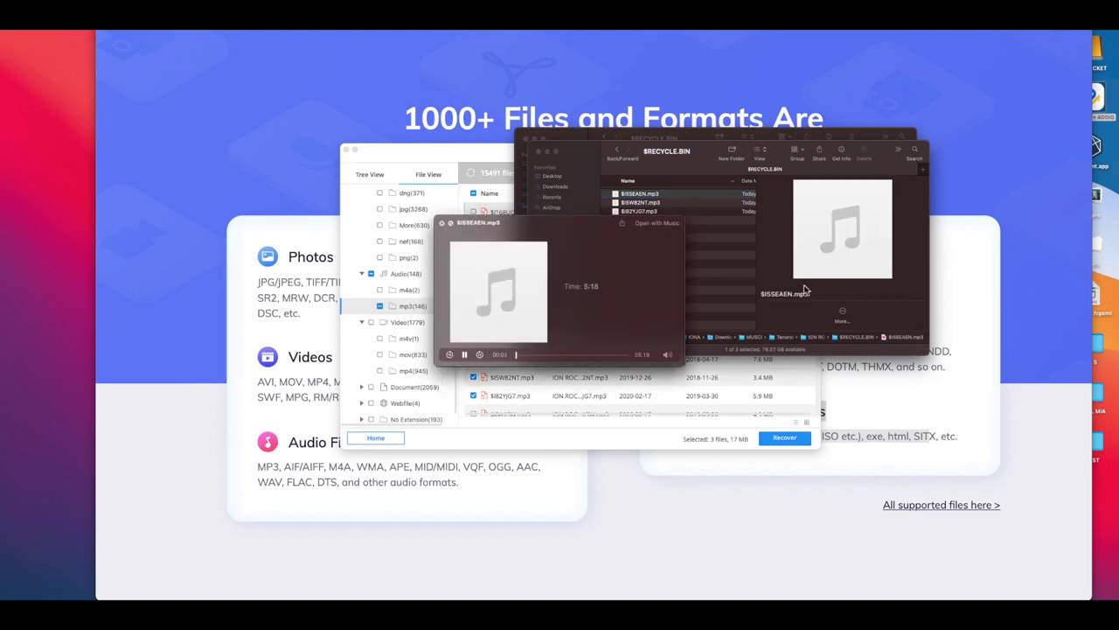
key(space)
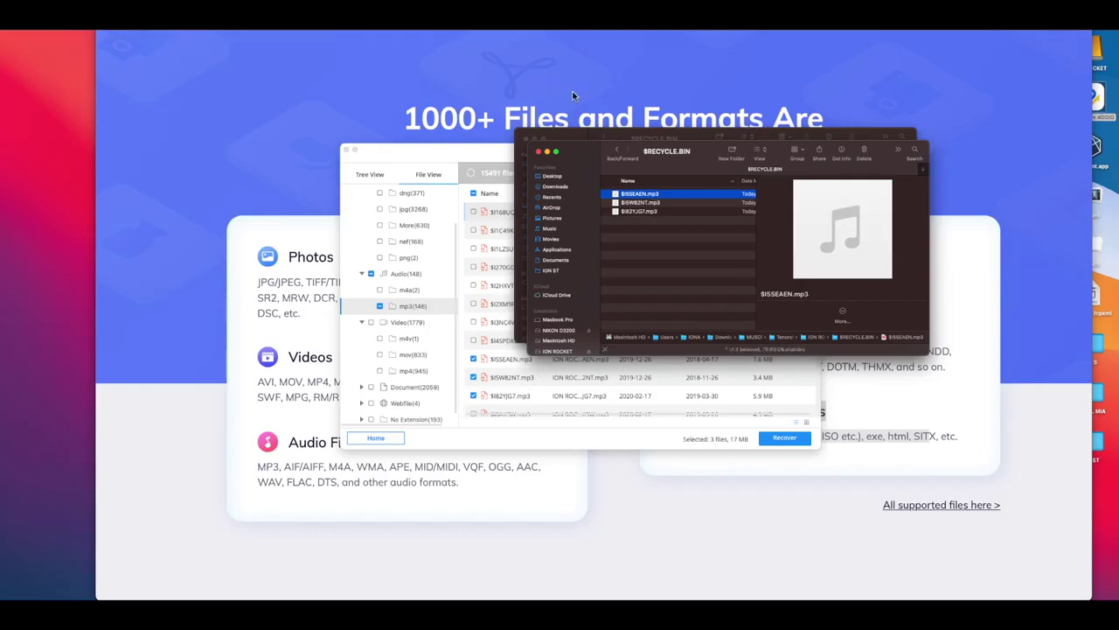
- Switch to the browser and show the top of the 4DDiG Mac Data Recovery page
key(super+minus)
key(super+r)
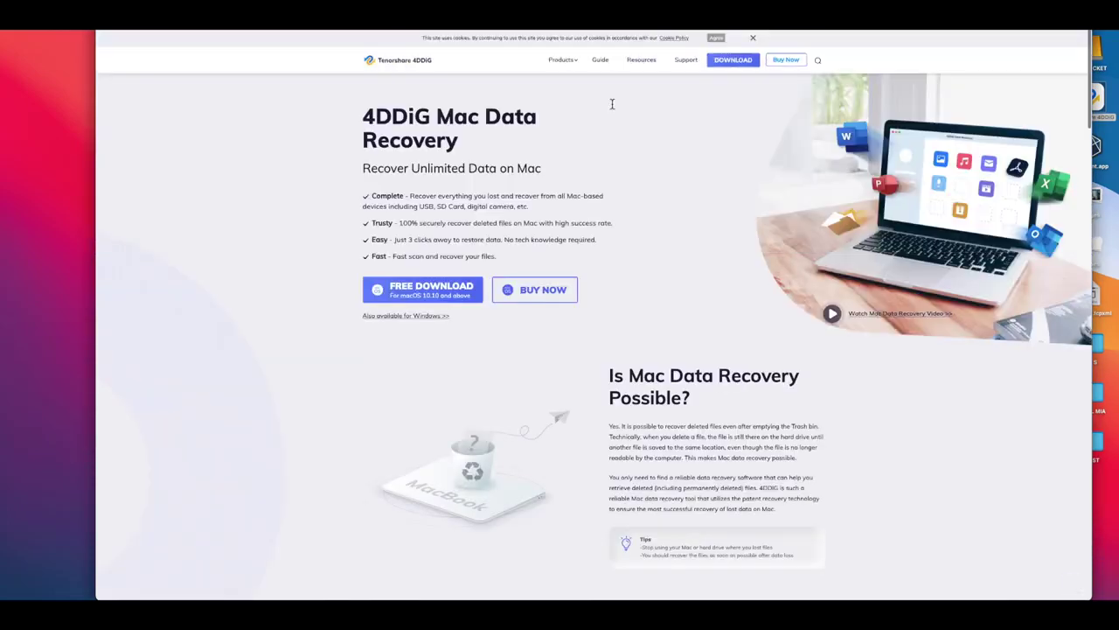